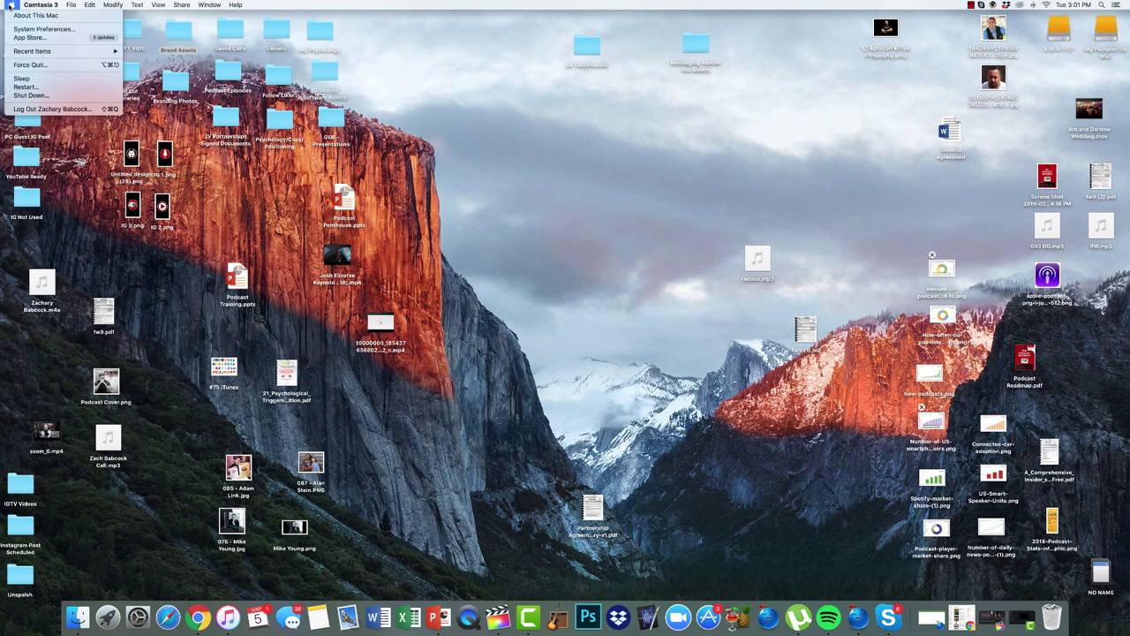
Set the ATR USB microphone as the sound input device in the system's sound preferences and close them
left_click(23, 29)
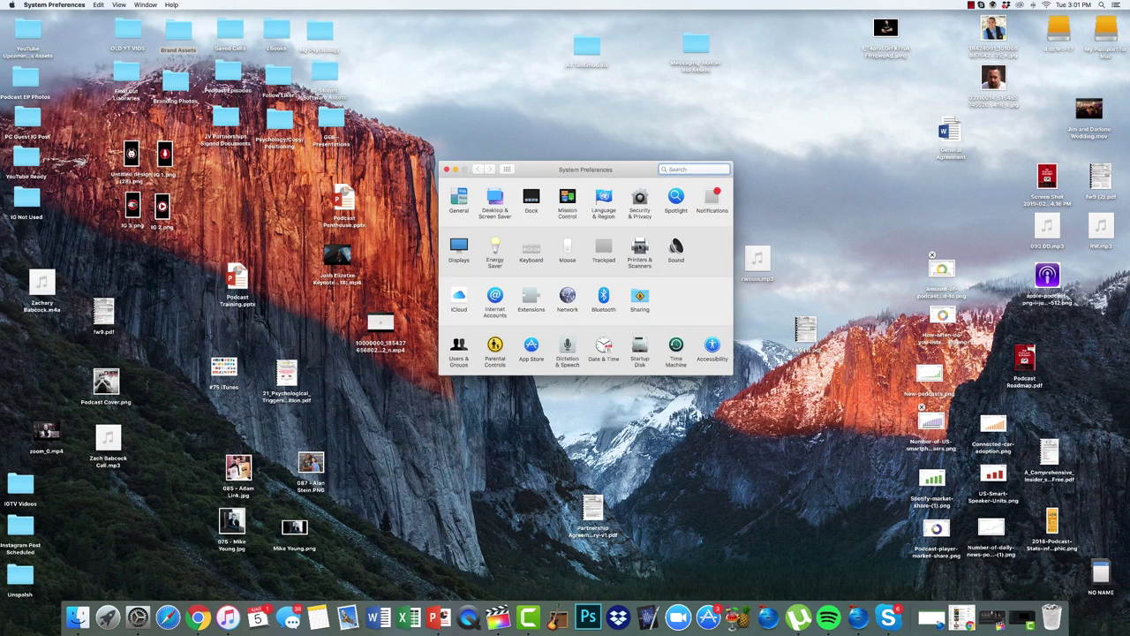
left_click(676, 247)
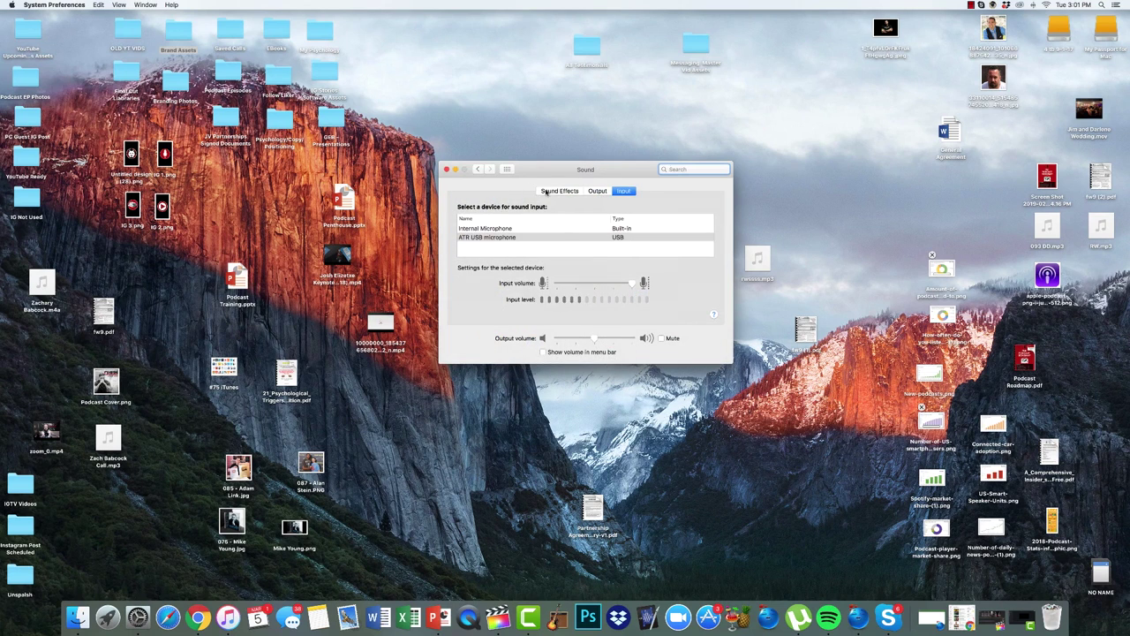
left_click(547, 192)
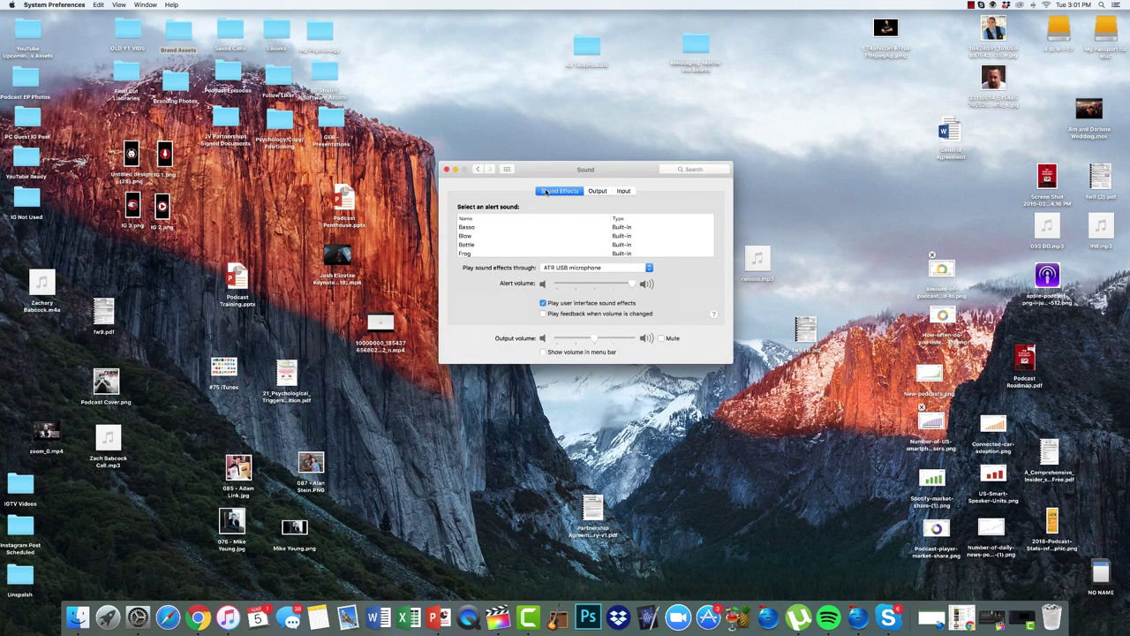
left_click(598, 191)
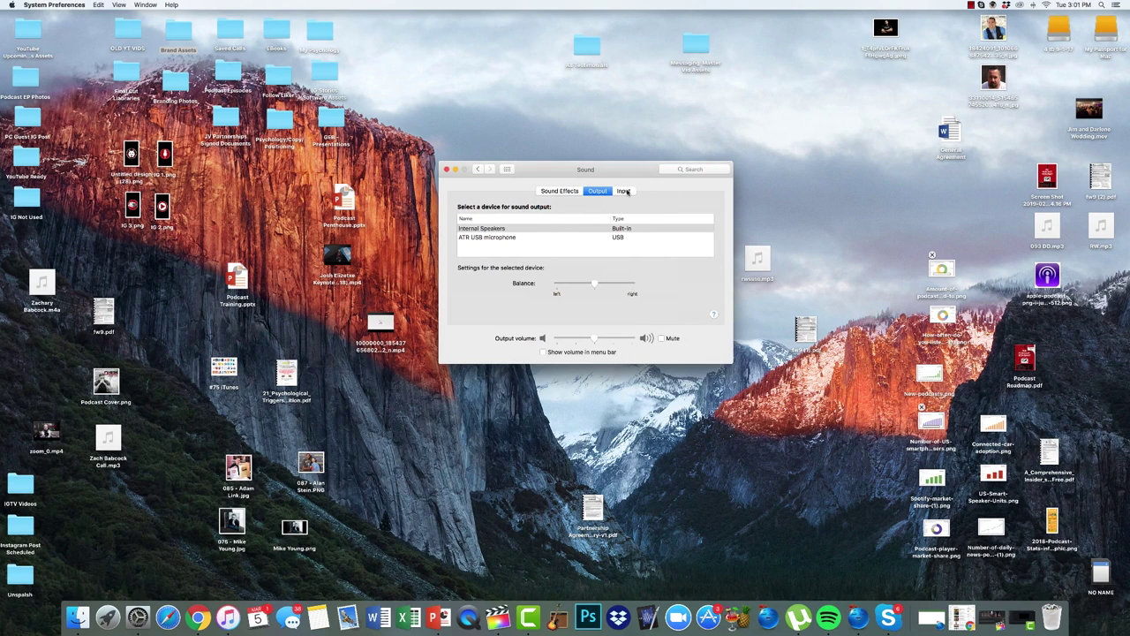
left_click(624, 192)
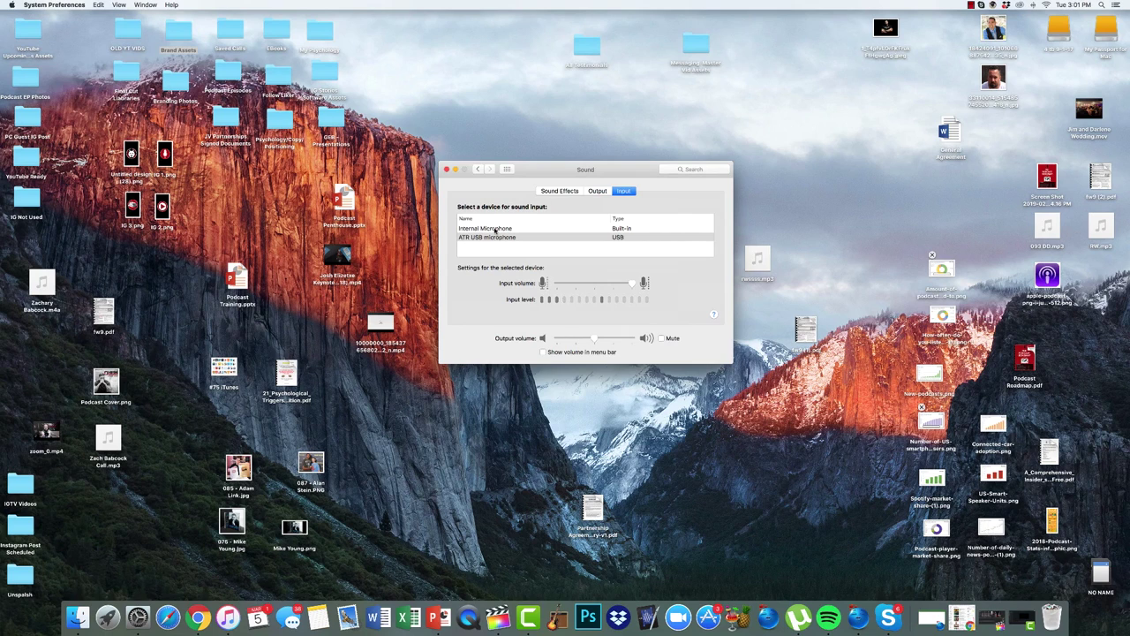
left_click(496, 231)
left_click(496, 238)
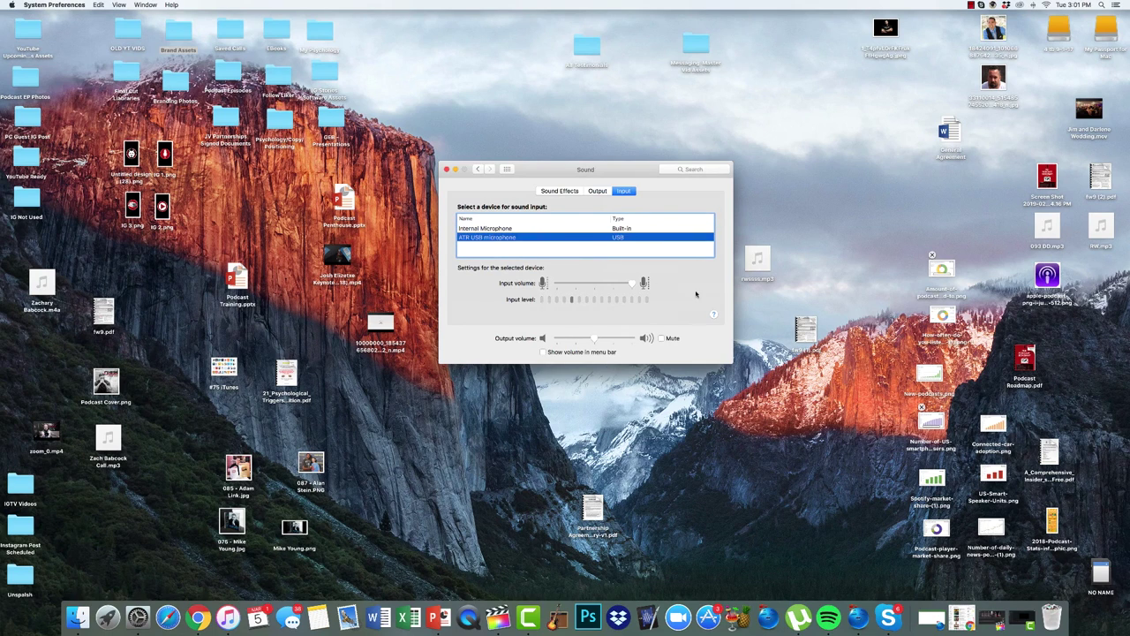
mouse_move(632, 285)
mouse_move(597, 340)
left_click(445, 169)
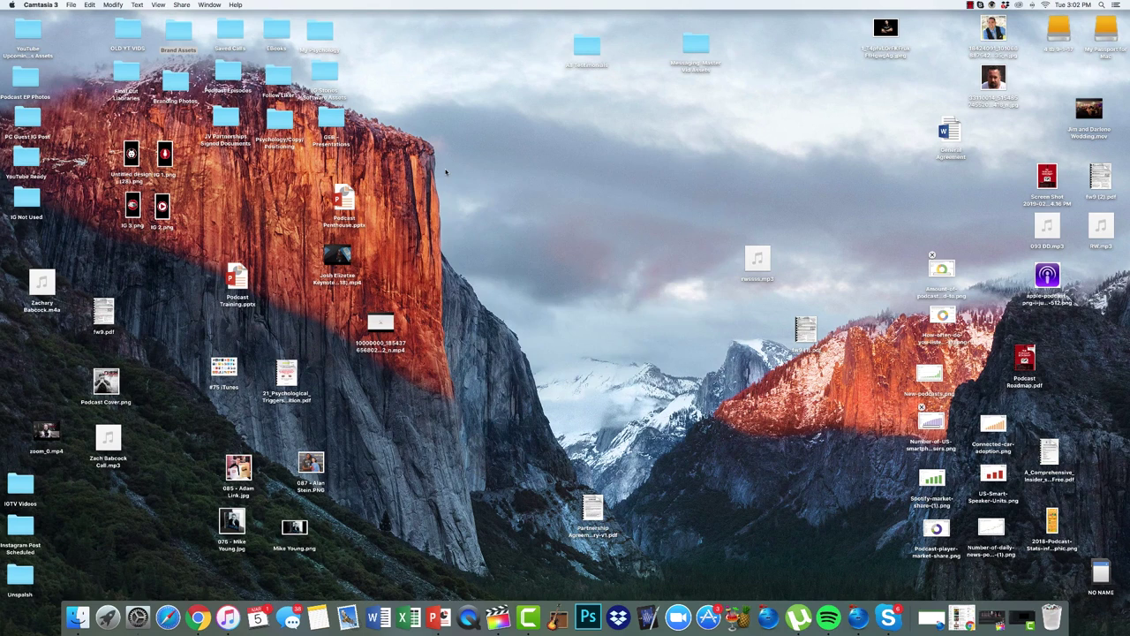
Switch to GarageBand and create an empty project with a microphone audio track on Input 1
left_click(558, 618)
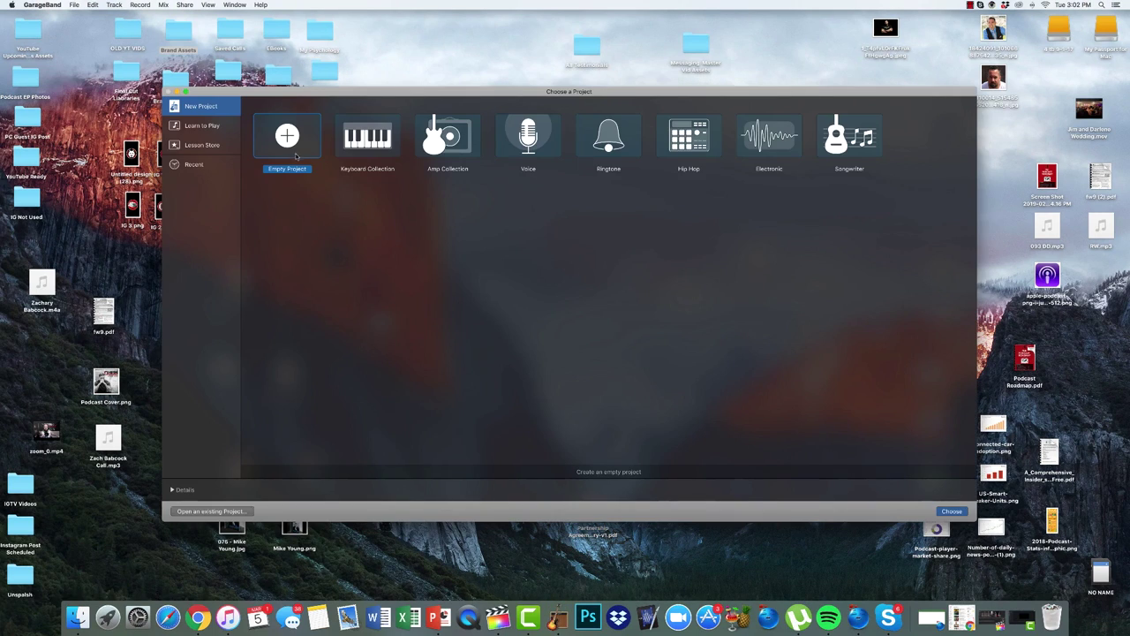
double_click(287, 135)
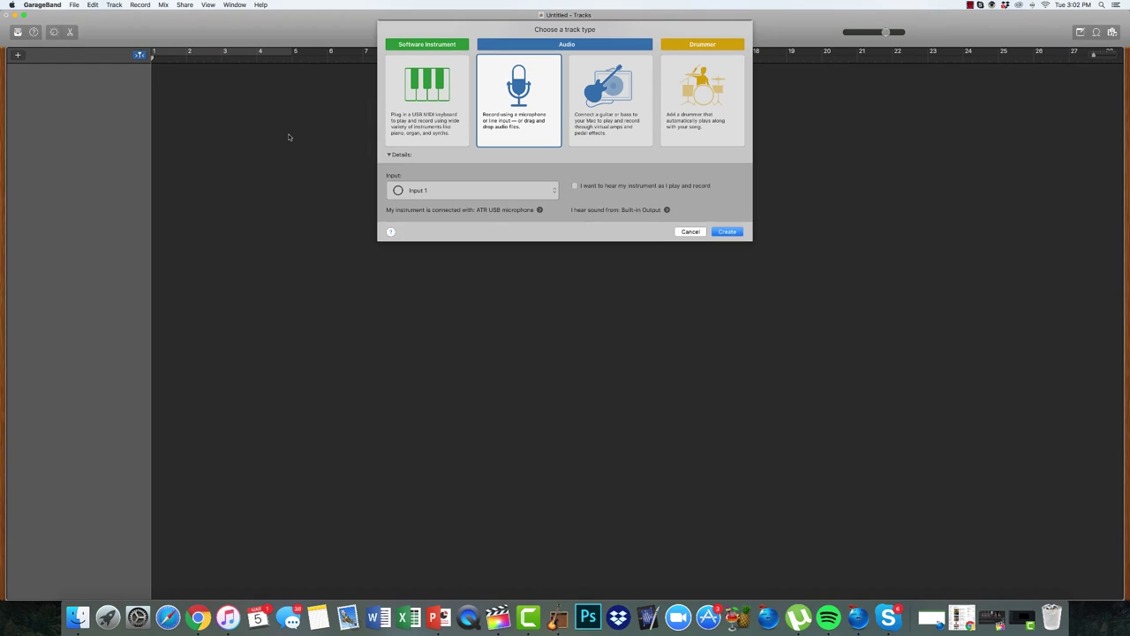
left_click(432, 110)
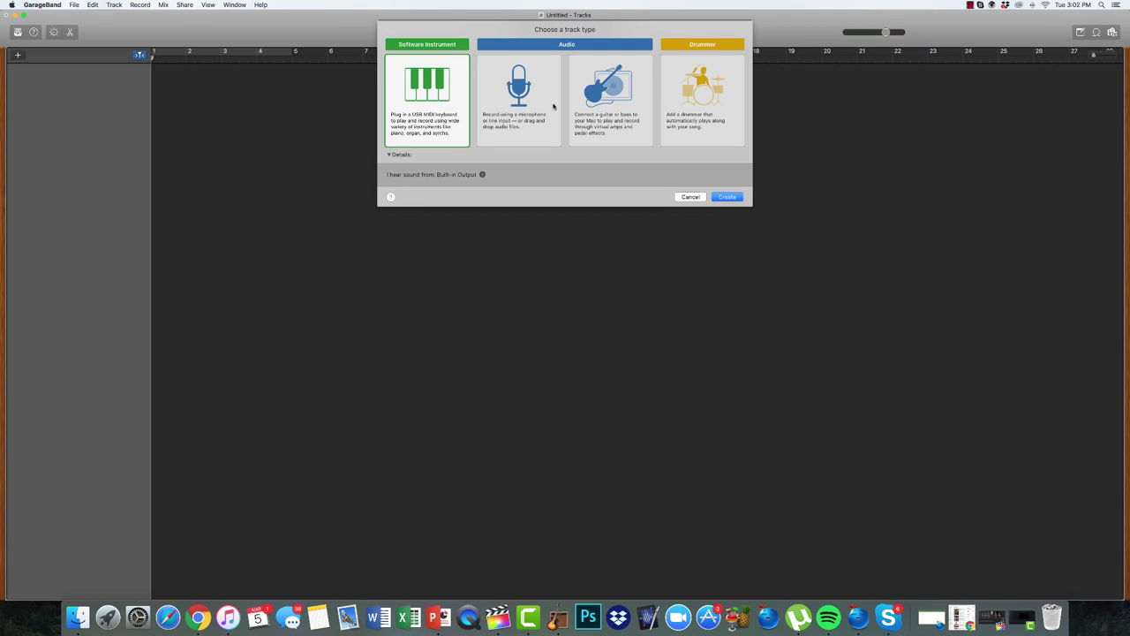
left_click(516, 98)
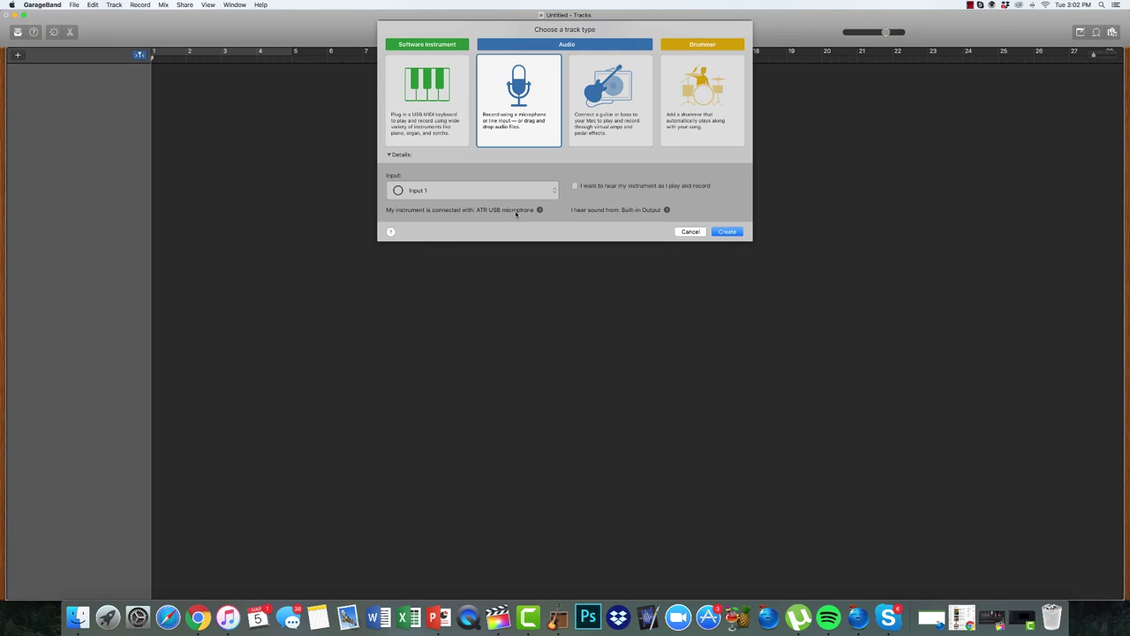
left_click(728, 232)
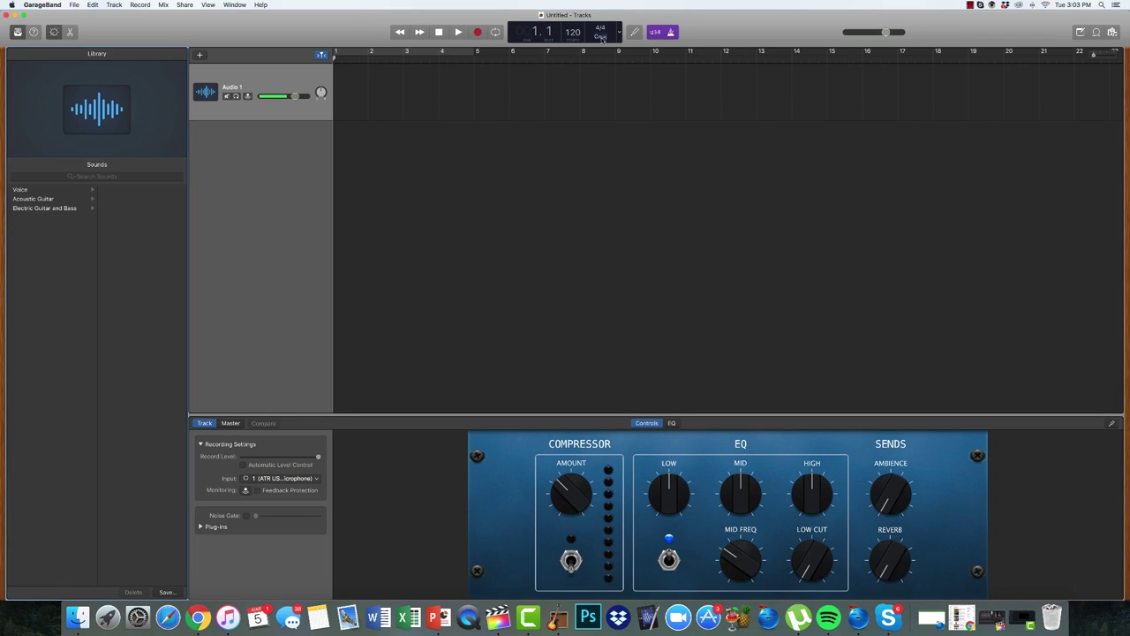
Play the empty project briefly and return the playhead to the start
left_click(457, 32)
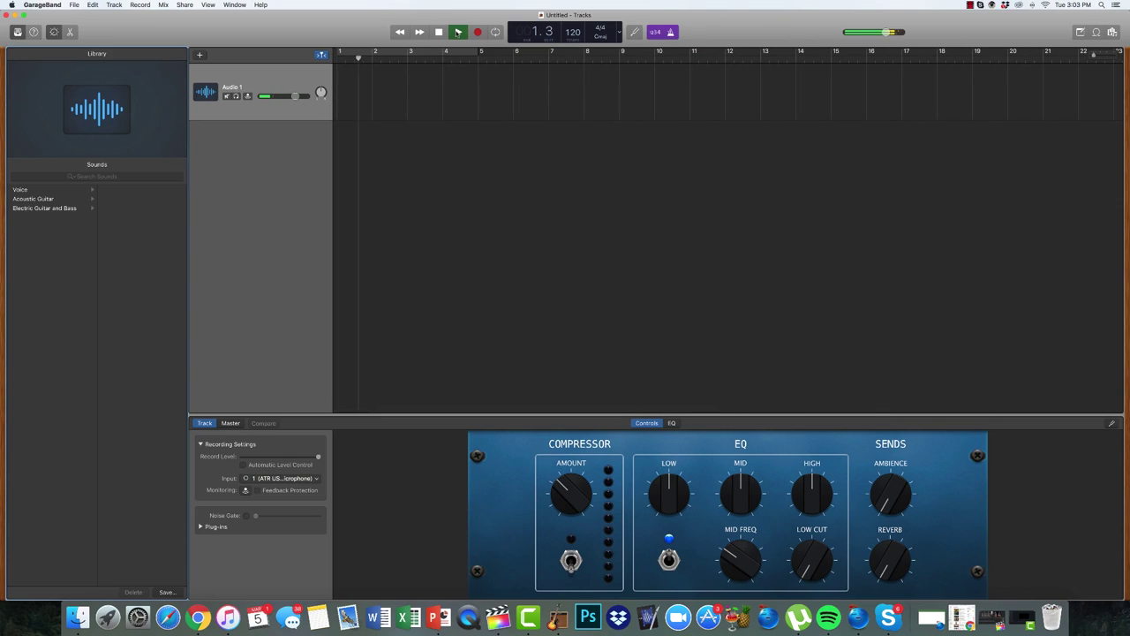
left_click(457, 31)
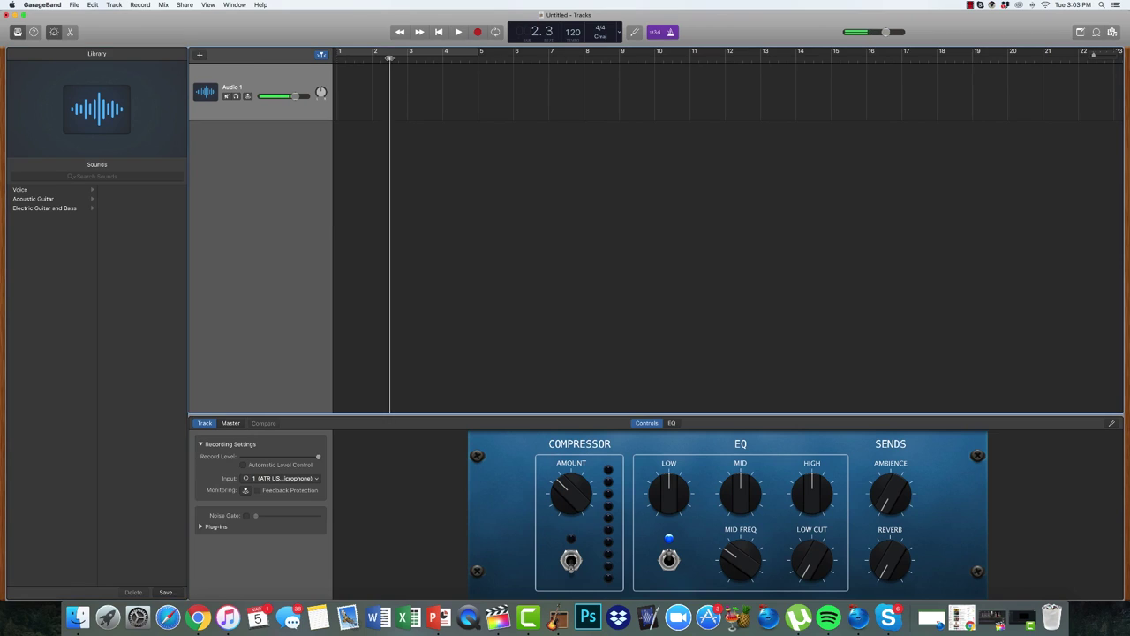
key("Return")
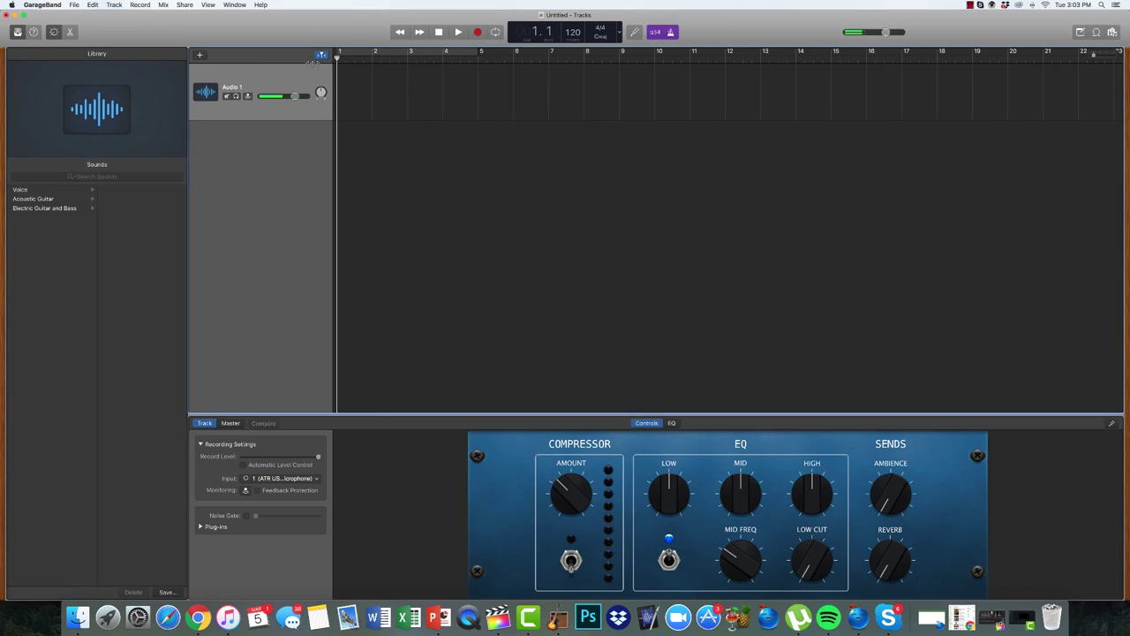
Change the project display to Time and turn off both the count-in and the metronome
left_click(618, 34)
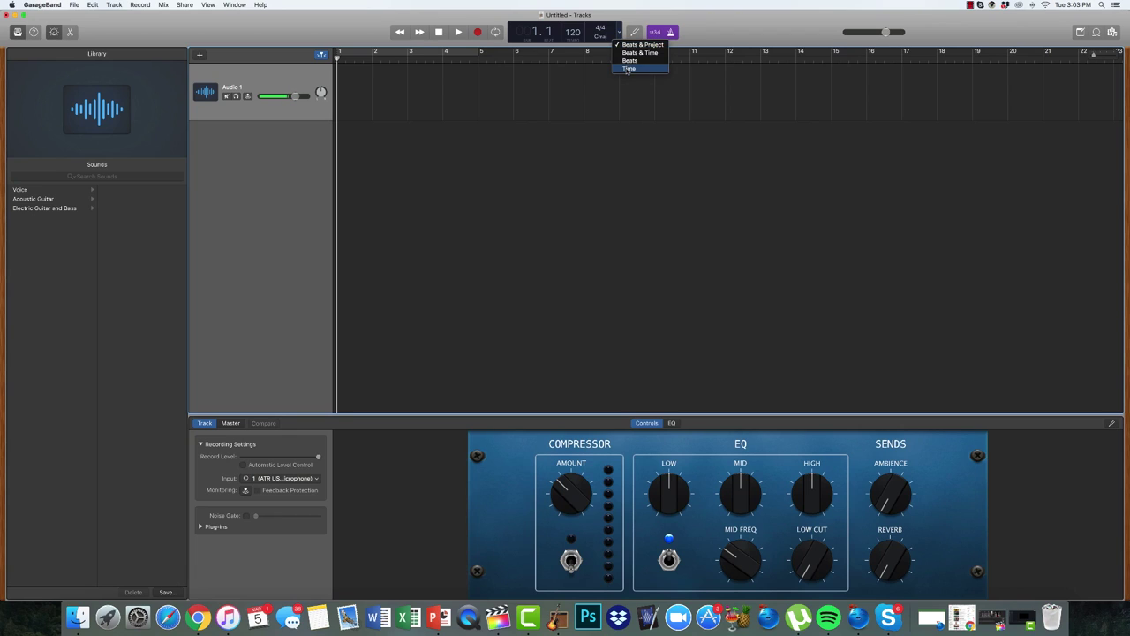
left_click(627, 69)
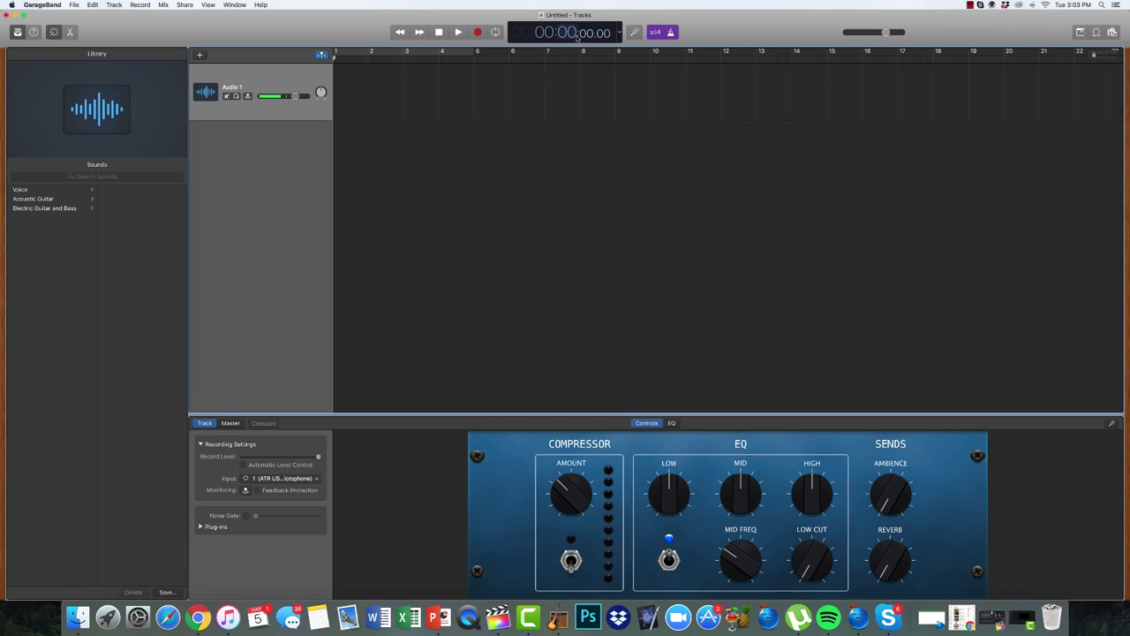
left_click(654, 33)
left_click(670, 33)
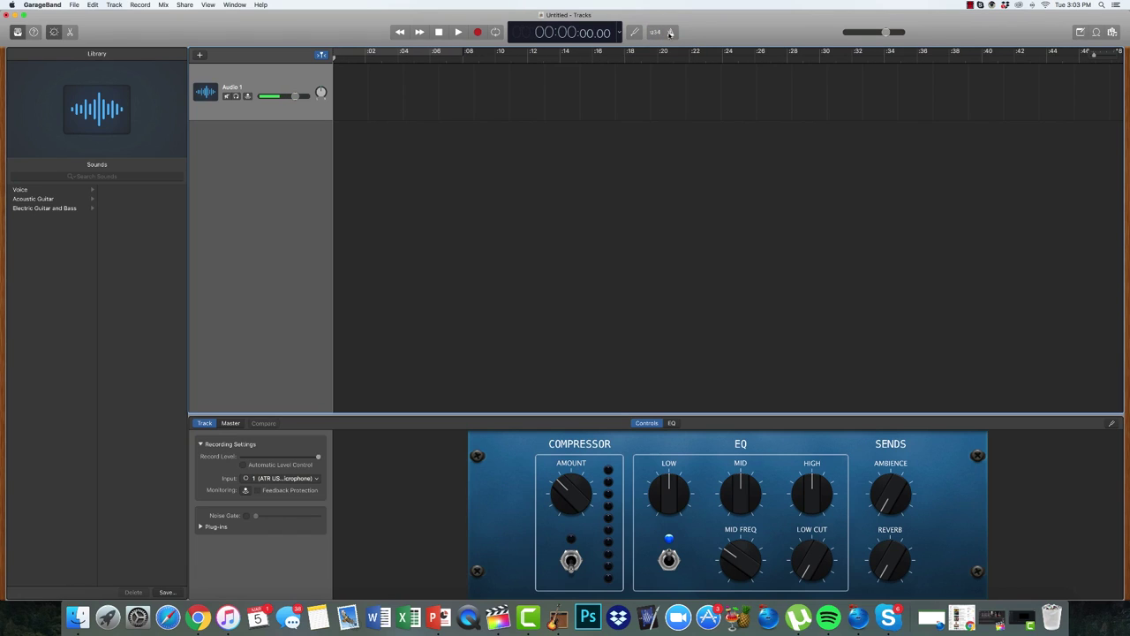
Record a voice clip about 6 seconds long on the Audio 1 track from the project's start
scroll(333, 92, "left", 1)
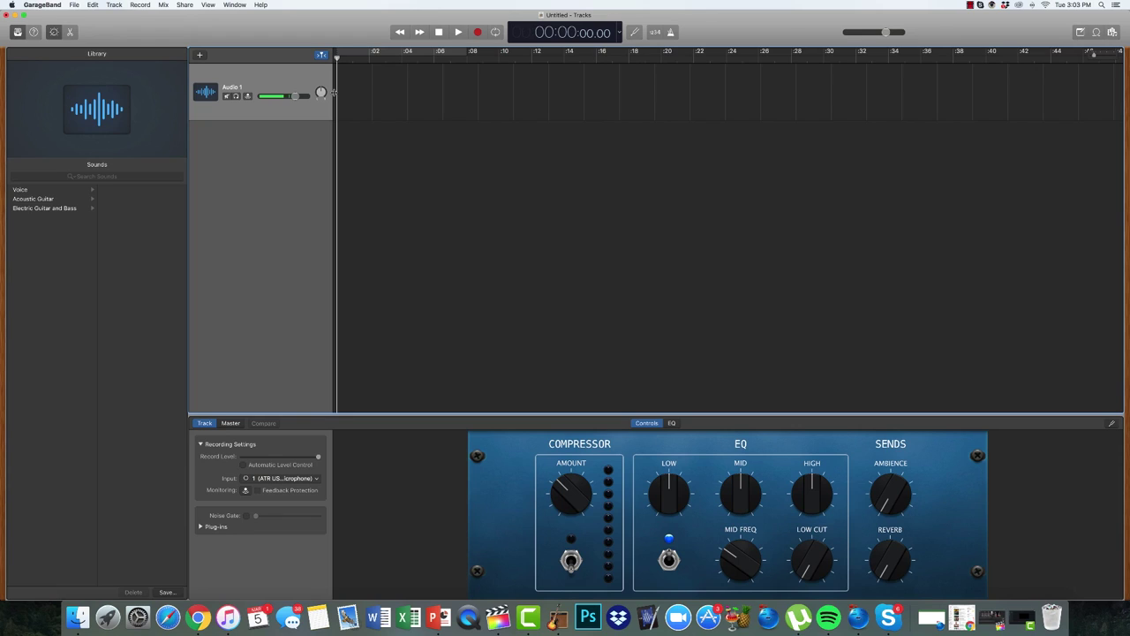
left_click(477, 34)
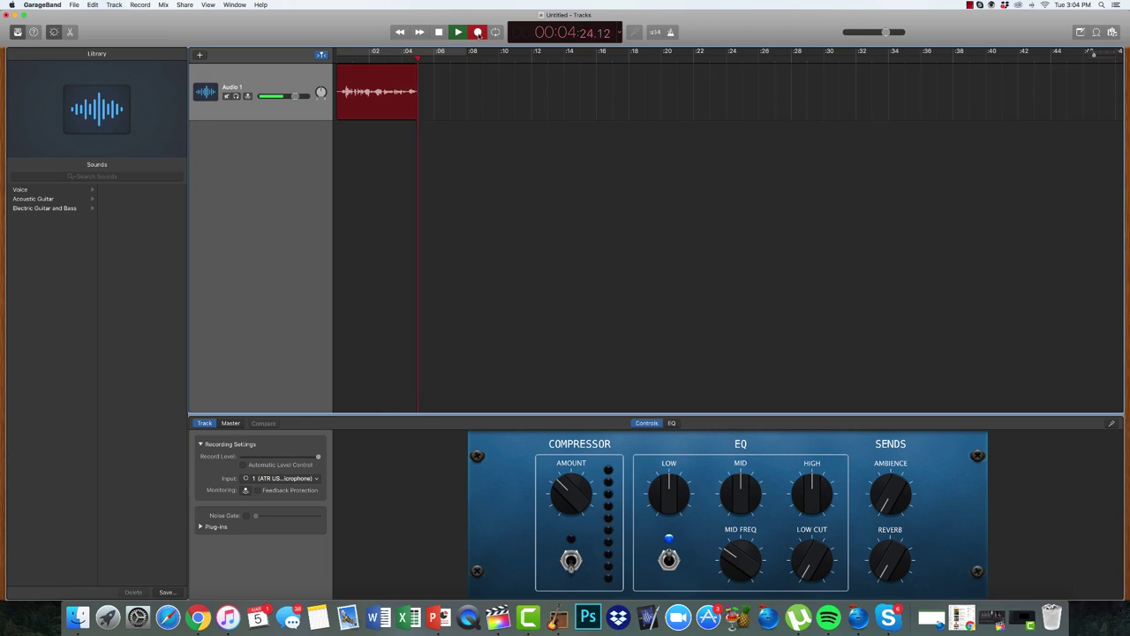
left_click(439, 33)
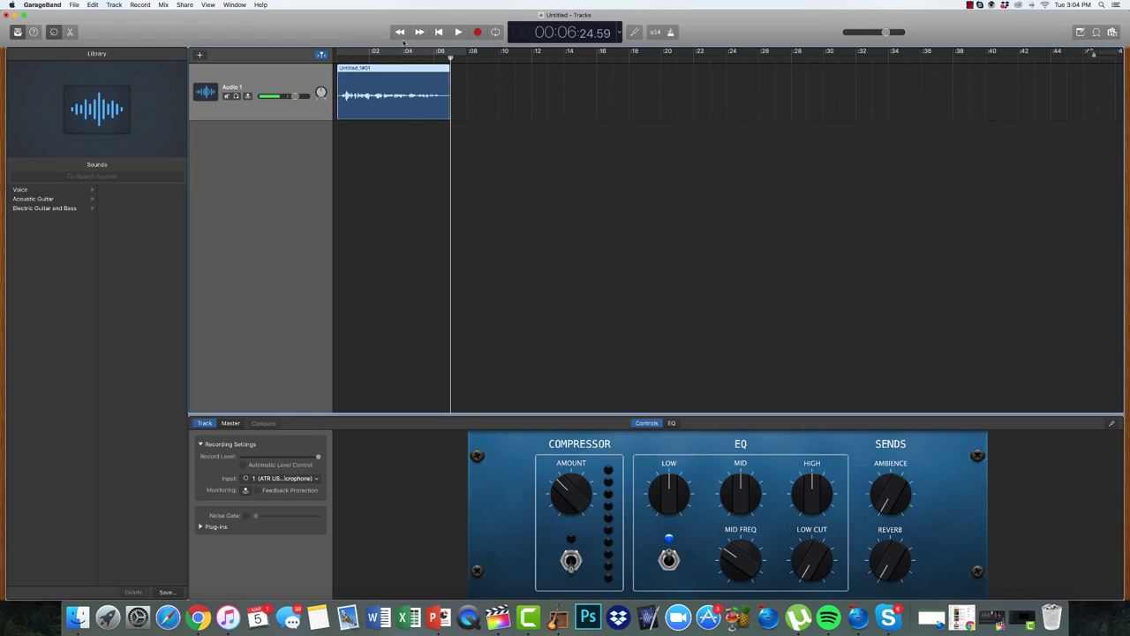
Play the voice recording back from the start and stop the playhead just before its end, at about 6 seconds
left_click_drag(376, 55, 313, 62)
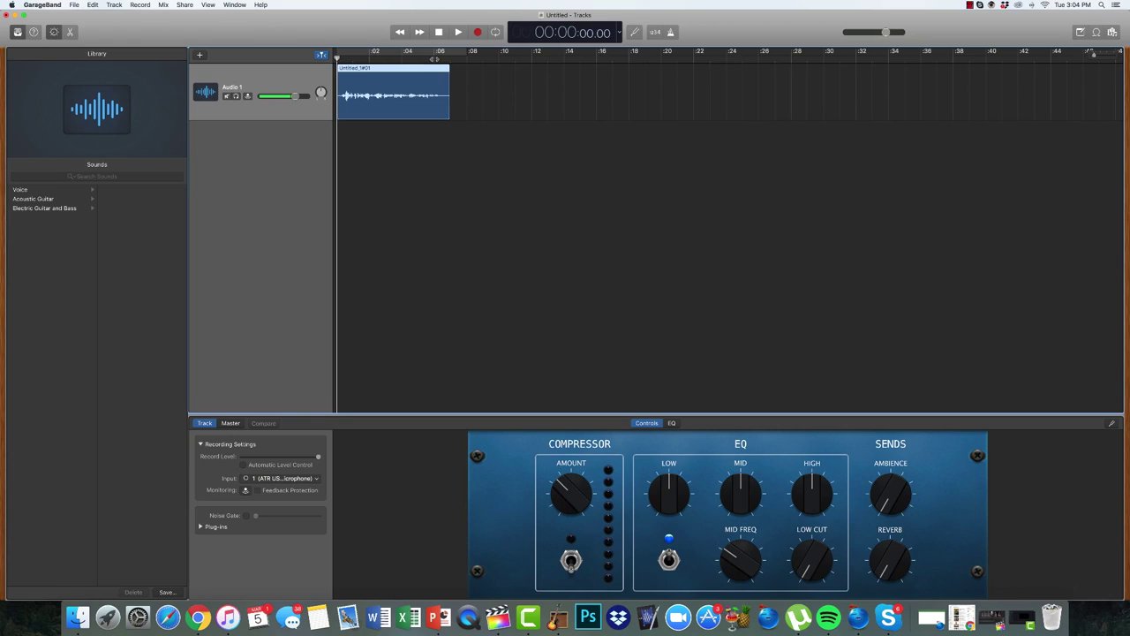
left_click_drag(434, 58, 323, 58)
key("space")
key("space")
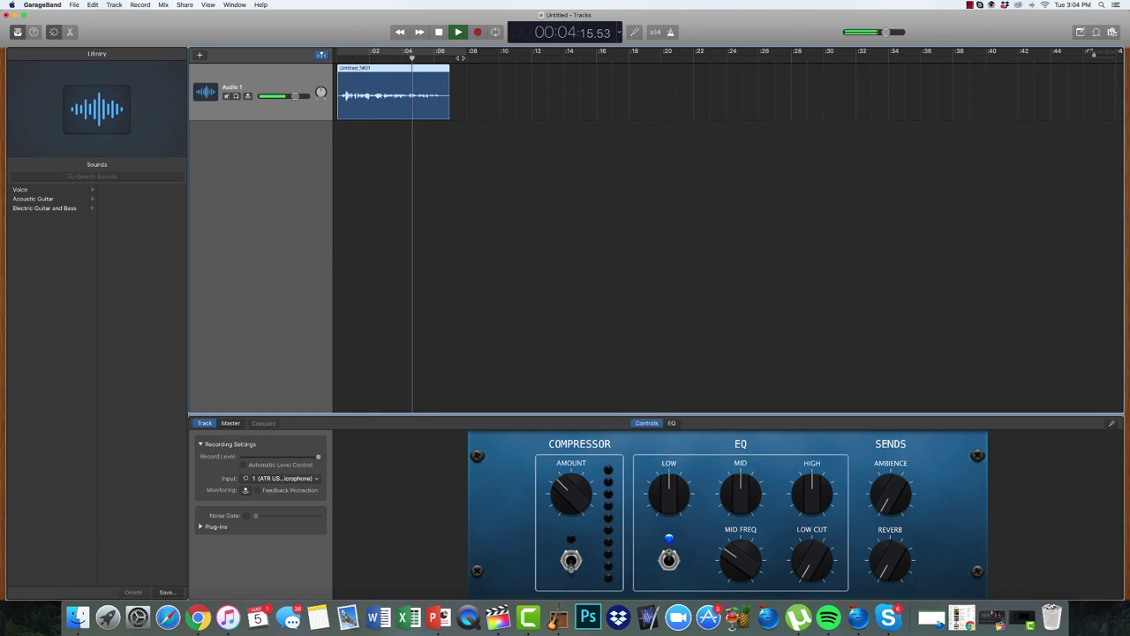
key("space")
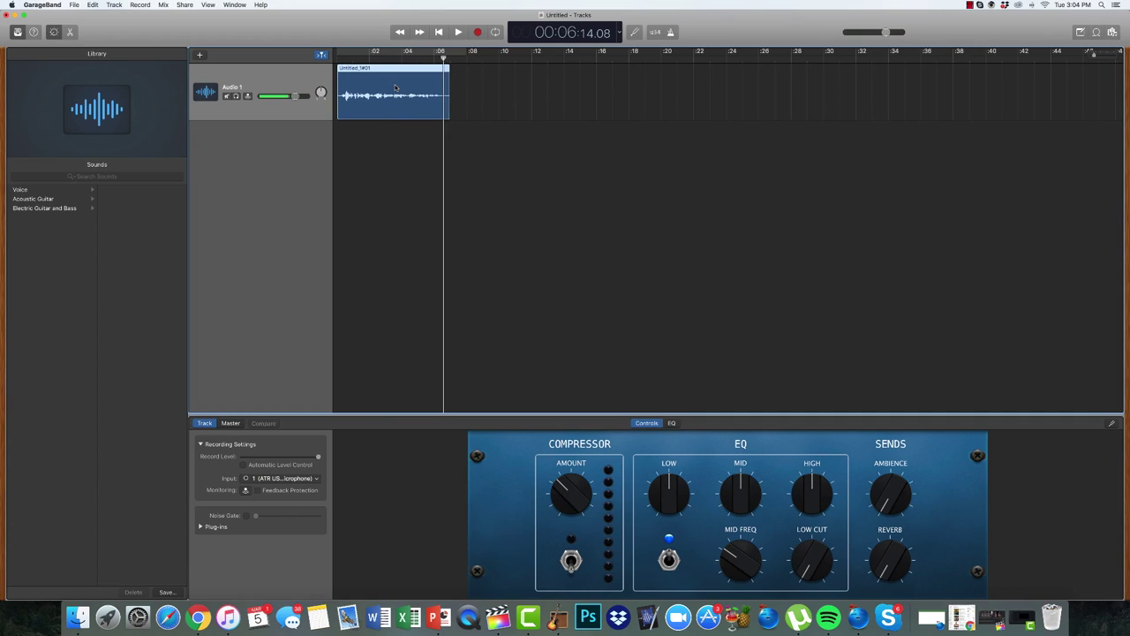
Split the recorded region at the playhead and delete the short piece after the cut
key("super+t")
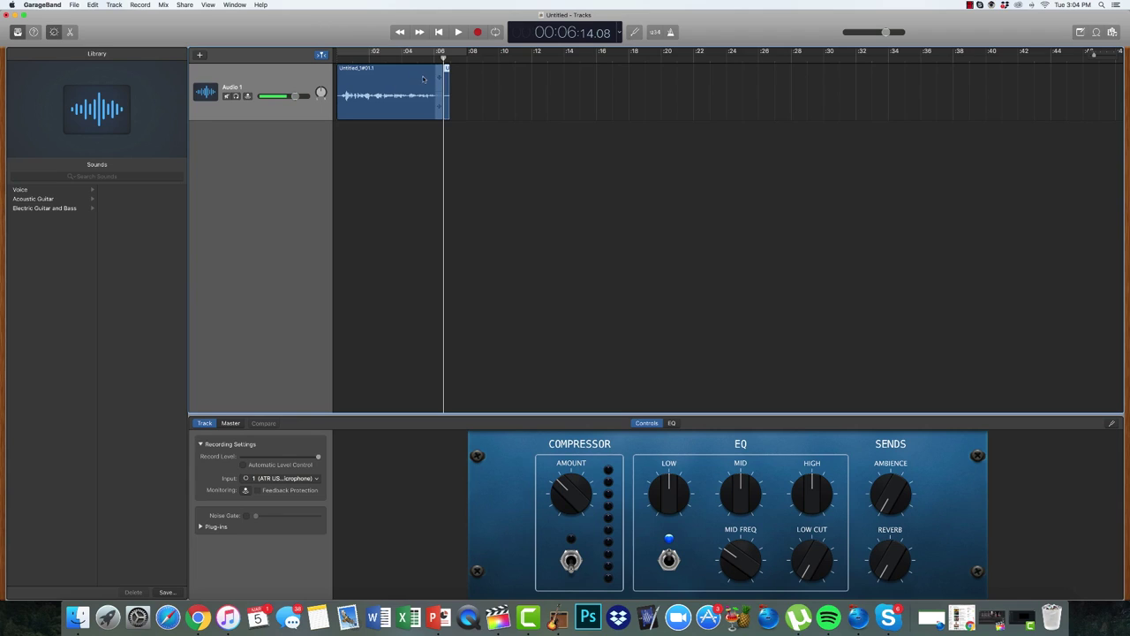
left_click(410, 78)
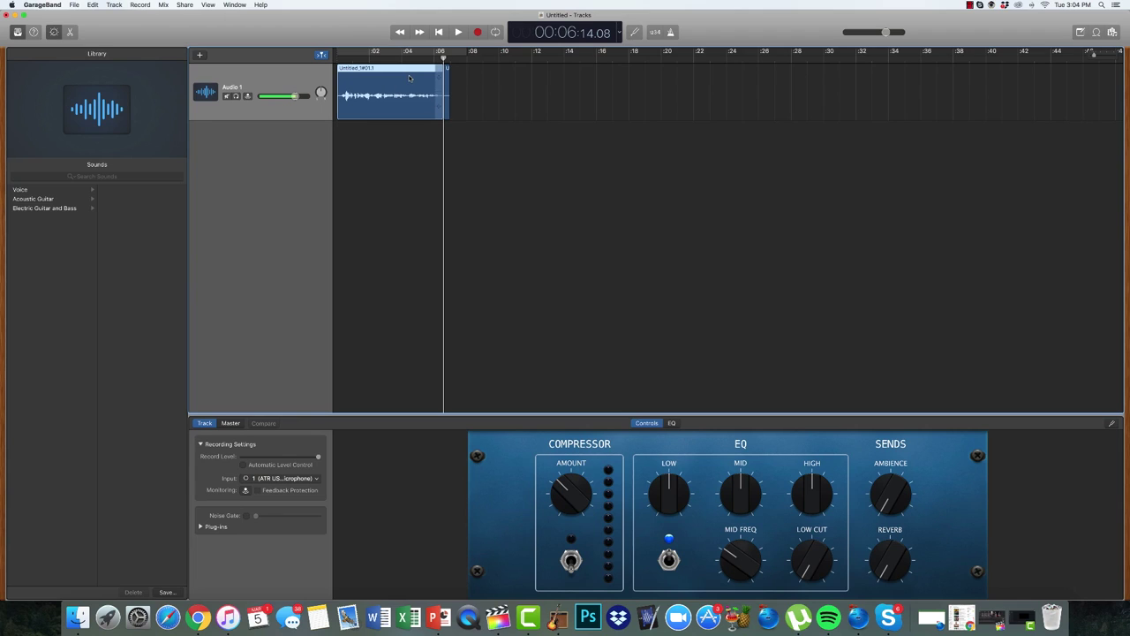
left_click(447, 86)
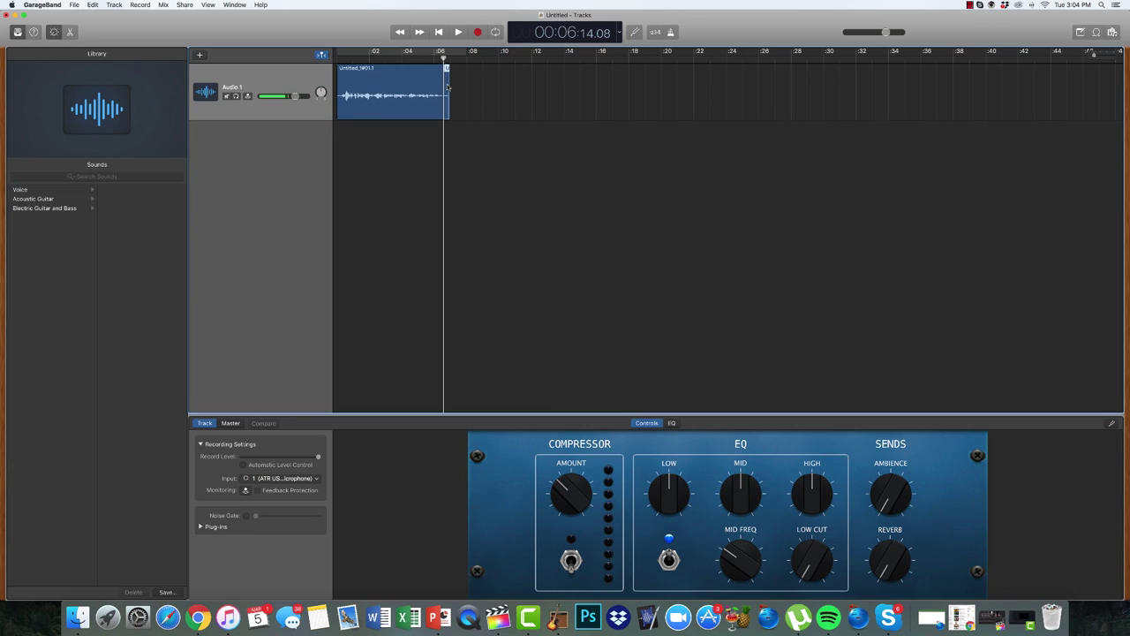
key("Delete")
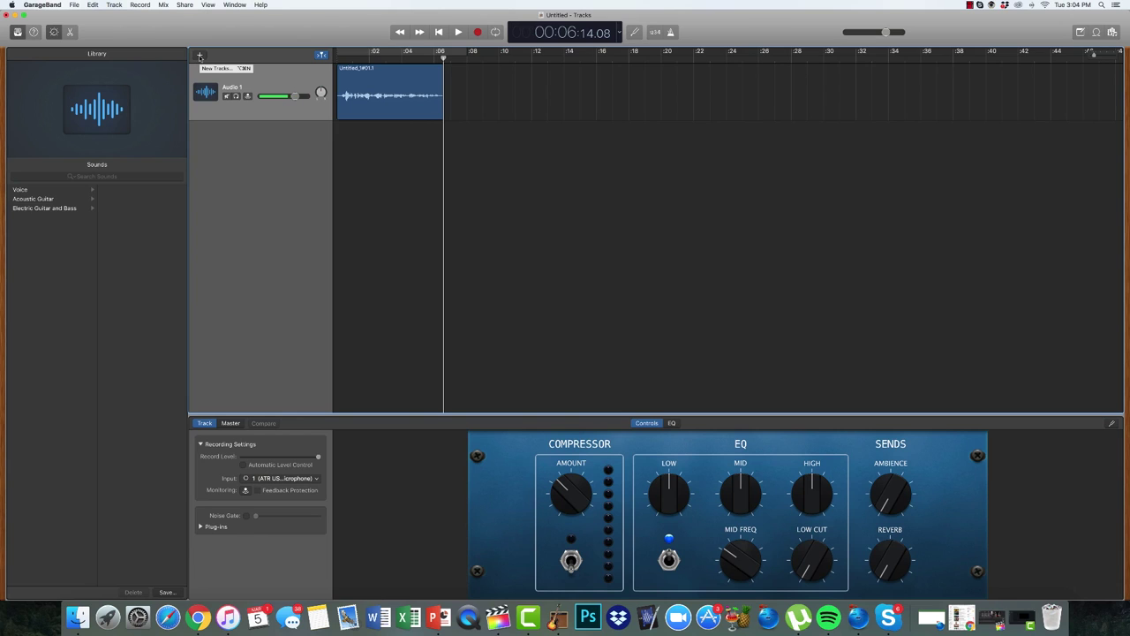
Add a second microphone audio track and place the (Intro) Underdog Empowerment WAV file from the Brand Assets folder on it at the playhead
left_click(199, 55)
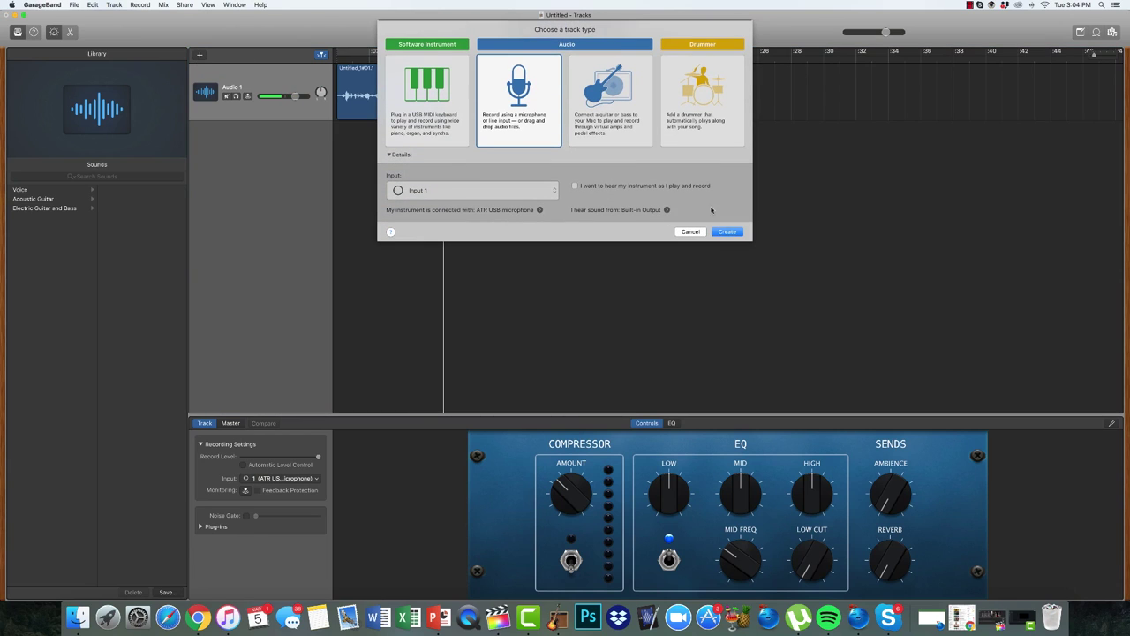
left_click(727, 232)
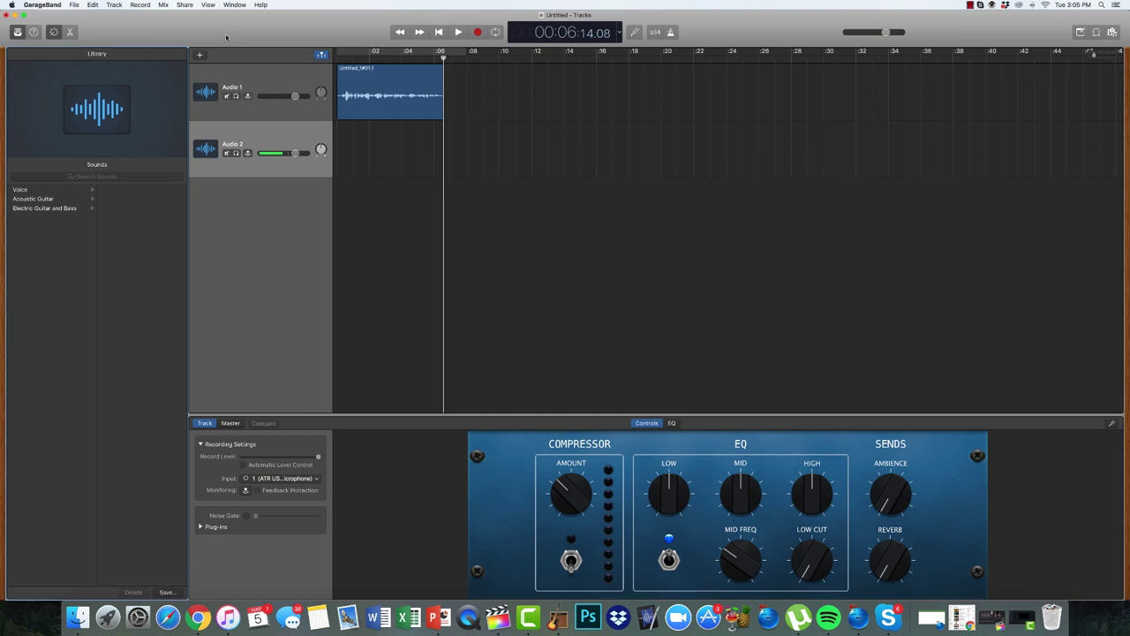
double_click(163, 22)
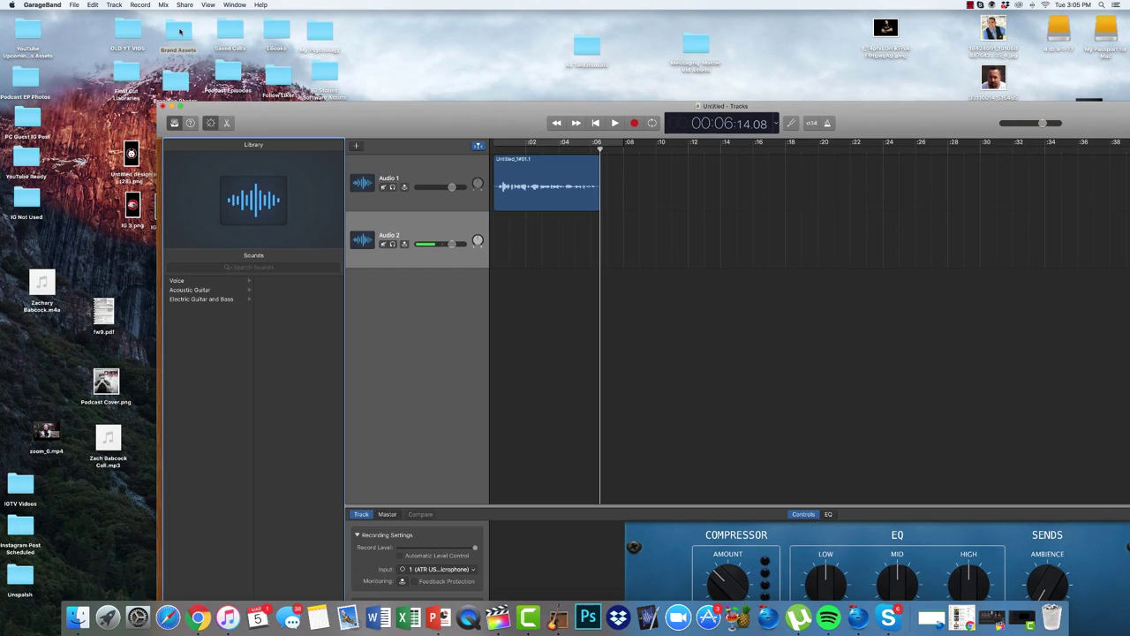
double_click(179, 31)
scroll(196, 339, "down", 3)
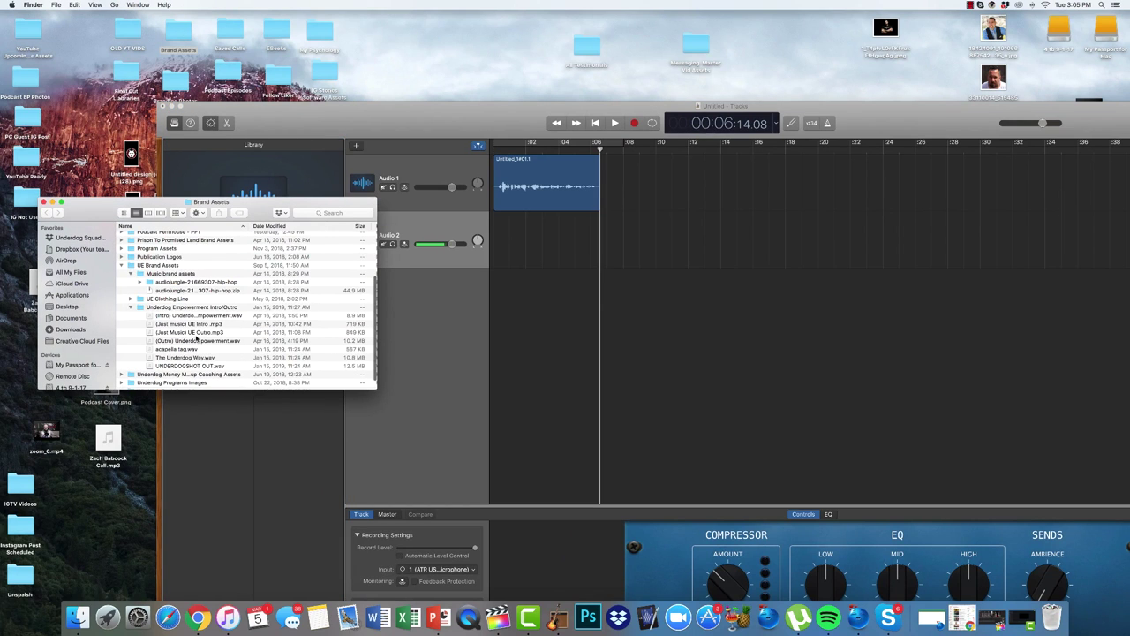
left_click_drag(166, 318, 406, 231)
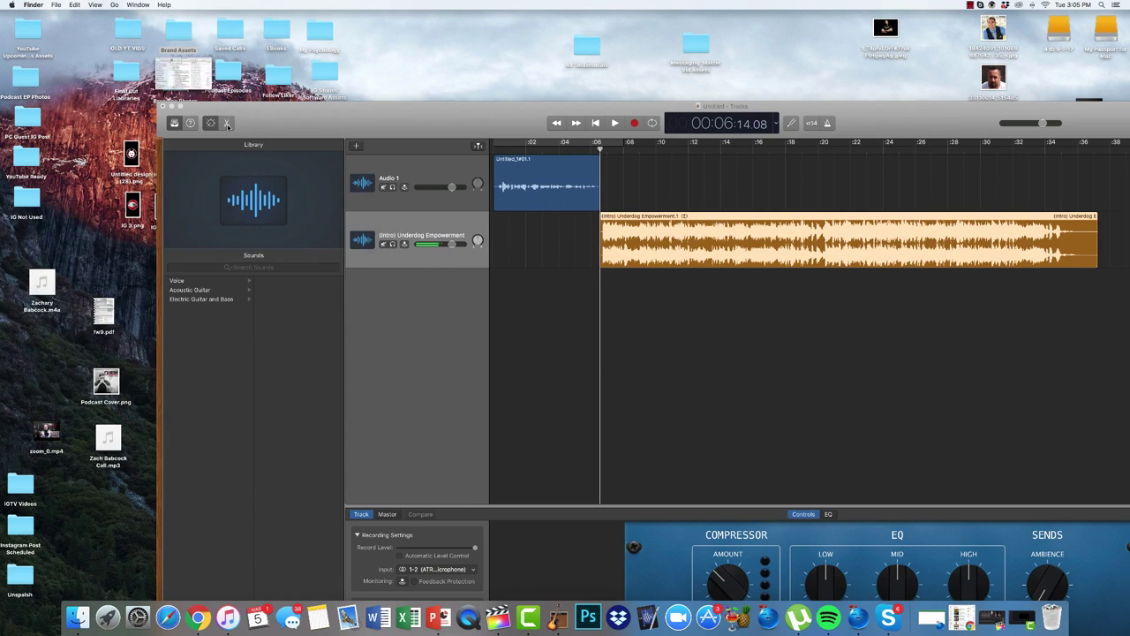
key("super+w")
double_click(289, 112)
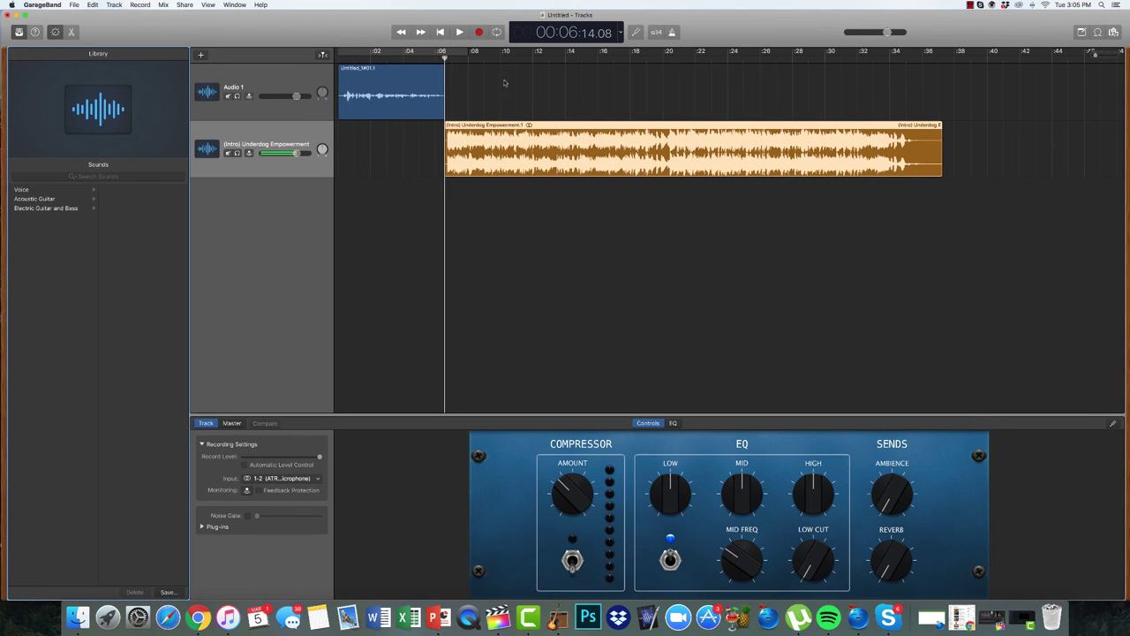
left_click_drag(444, 64, 444, 64)
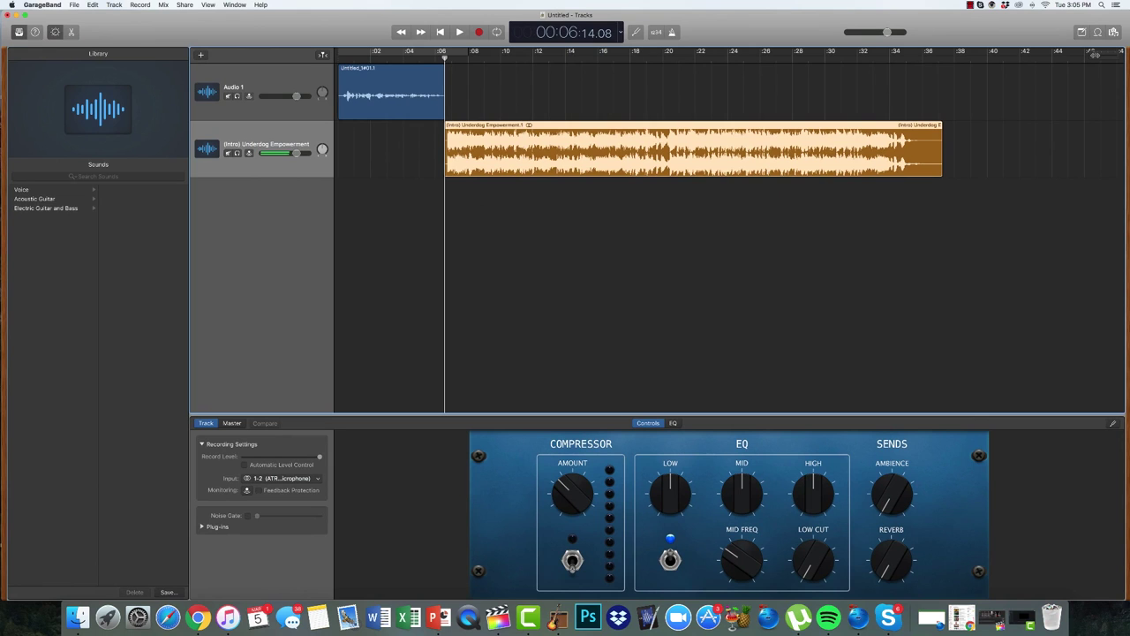
Move the intro region to start at about 6 seconds, overlapping the end of the voice clip, and play back the transition
key("super+Right")
key("super+Right")
key("super+Right")
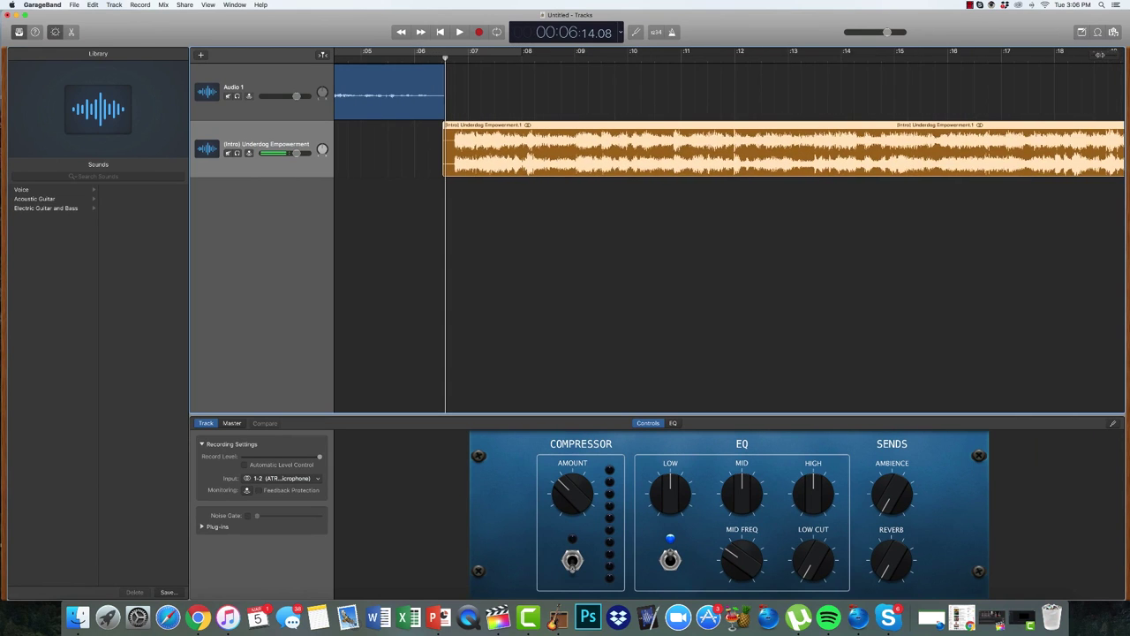
scroll(565, 60, "left", 5)
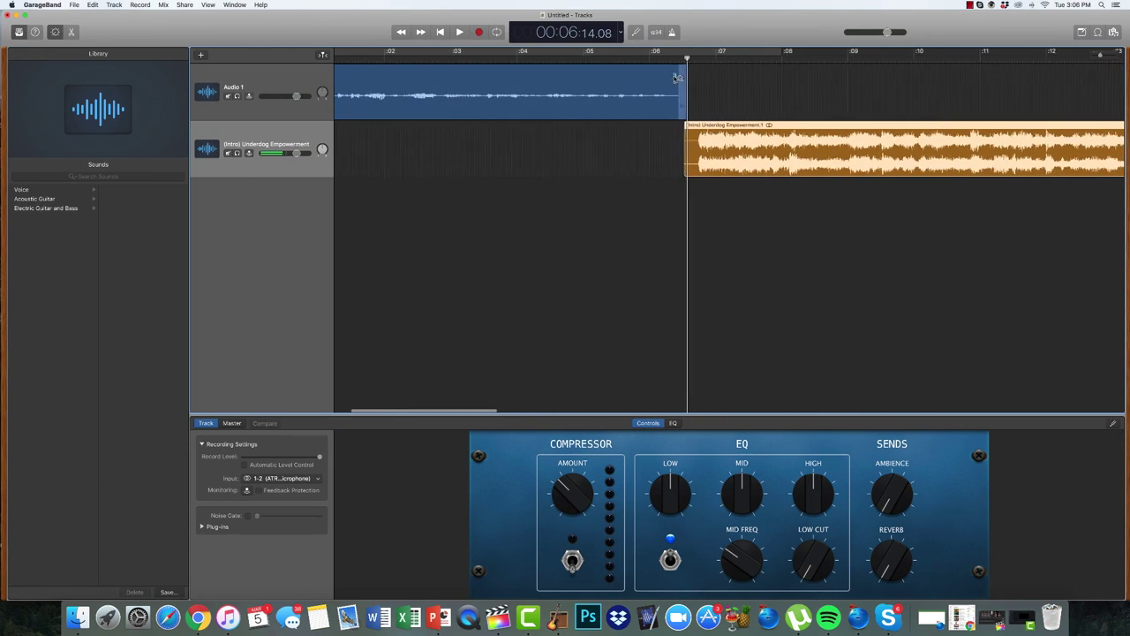
left_click_drag(746, 143, 716, 143)
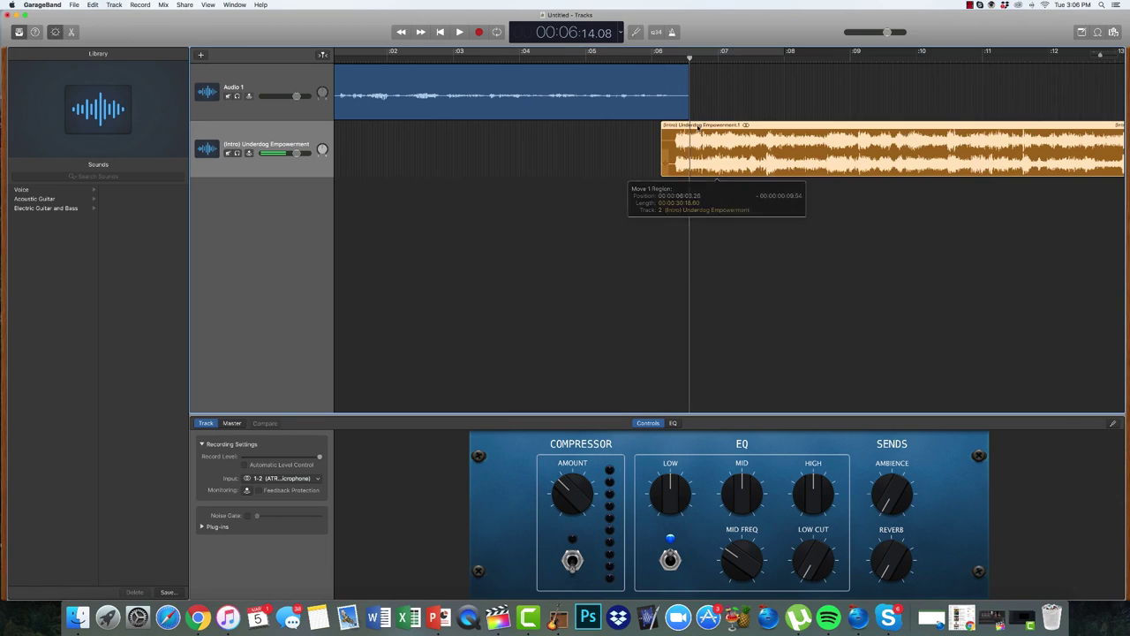
left_click(460, 58)
key("space")
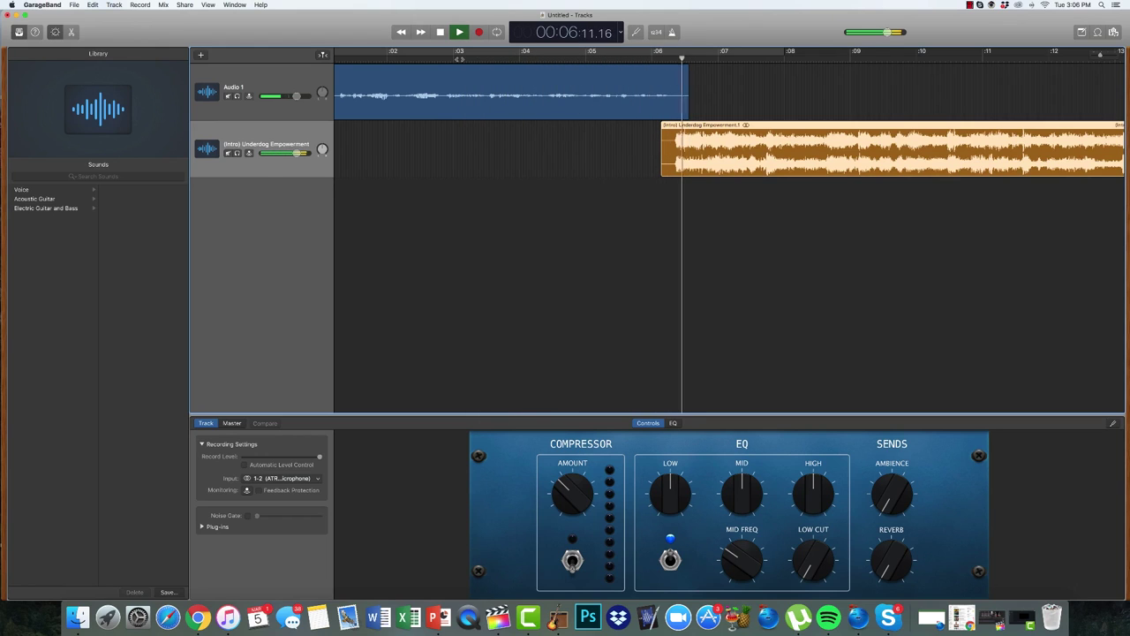
key("space")
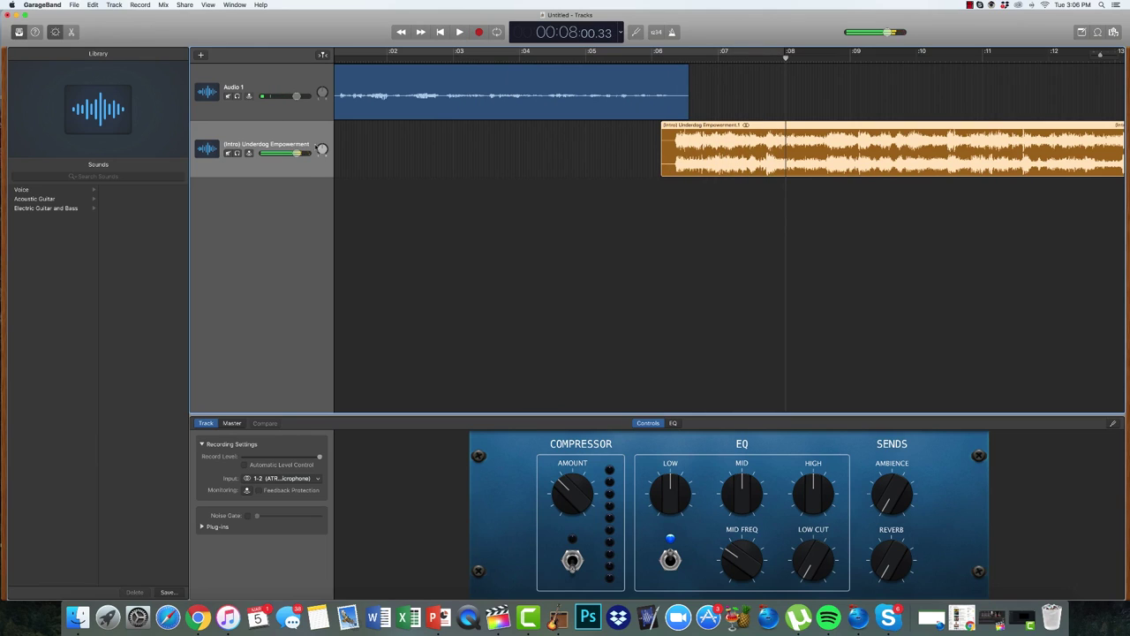
Lower the intro track's volume to -6.0 dB and shift its region slightly later, keeping a short overlap with the voice clip
mouse_move(296, 154)
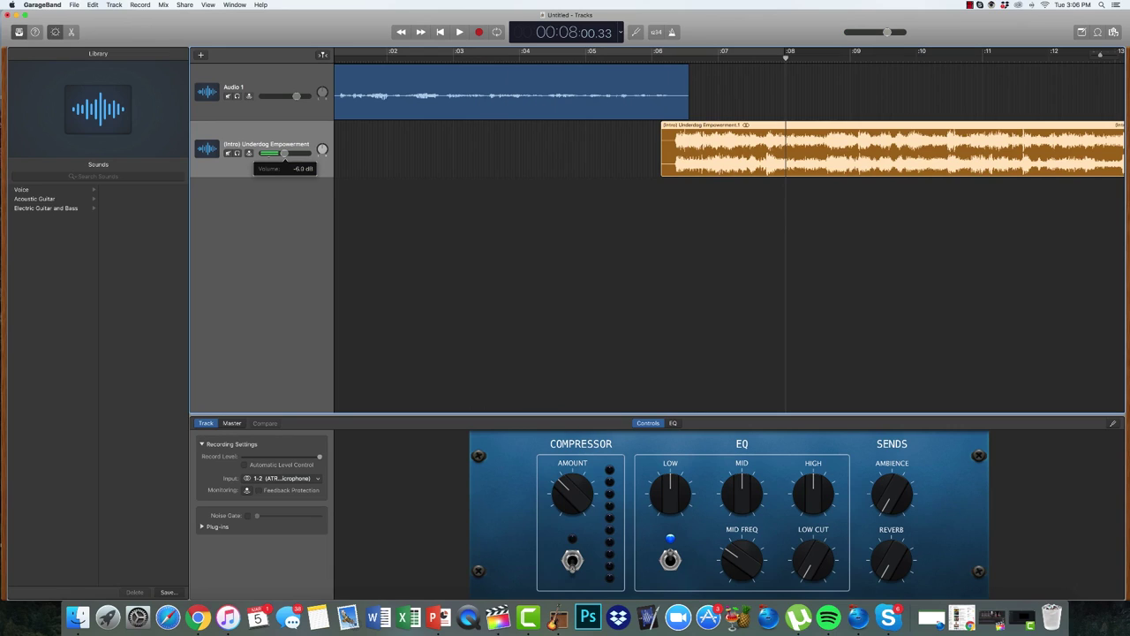
left_click(703, 150)
left_click_drag(704, 151, 720, 151)
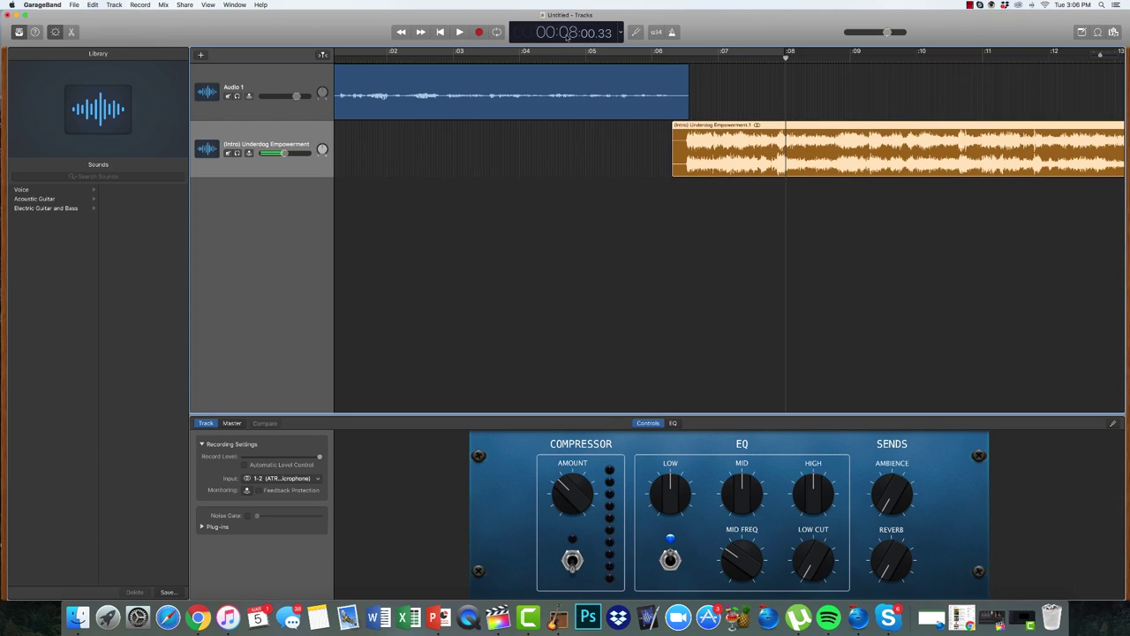
left_click(505, 56)
key("space")
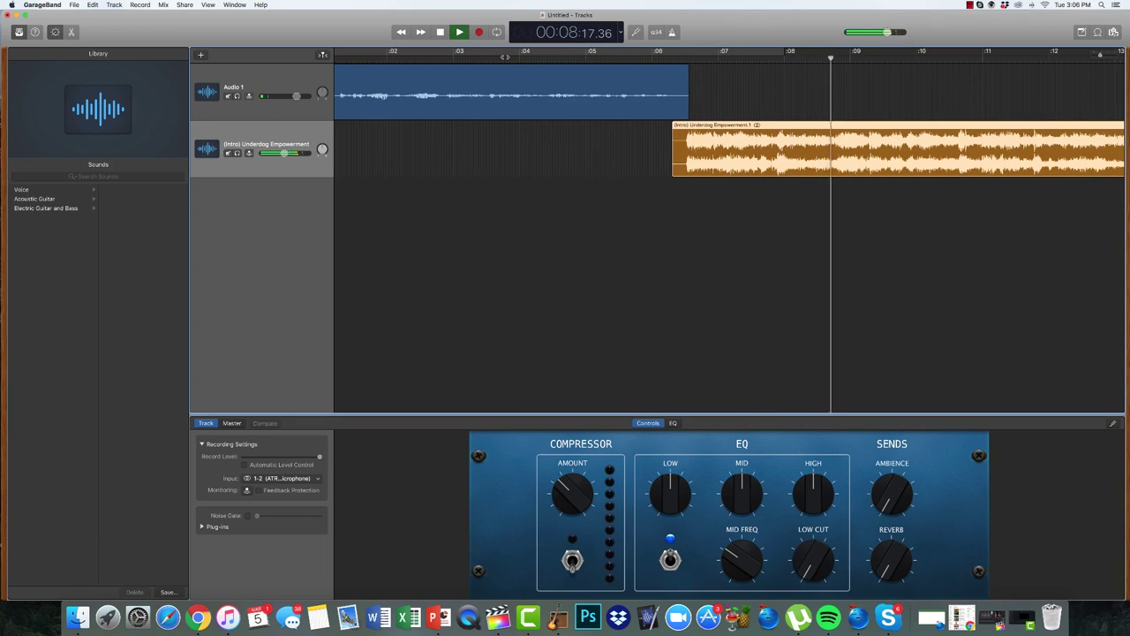
key("space")
Add a third audio track for the microphone on Input 1 and leave it selected for recording
scroll(1099, 55, "right", 5)
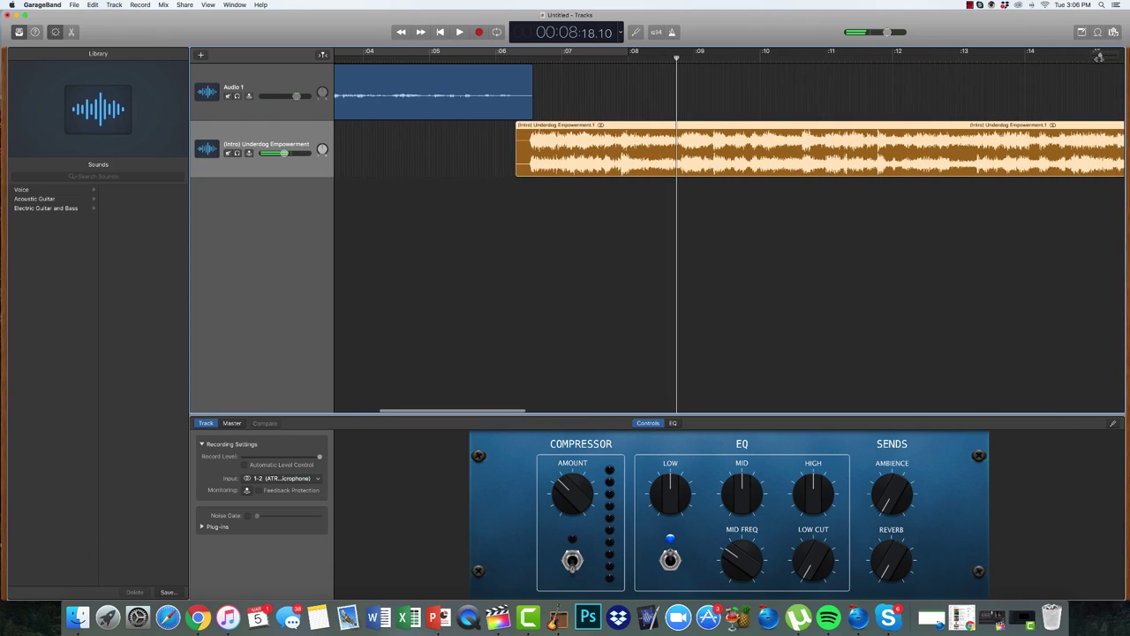
scroll(1099, 56, "down", 5)
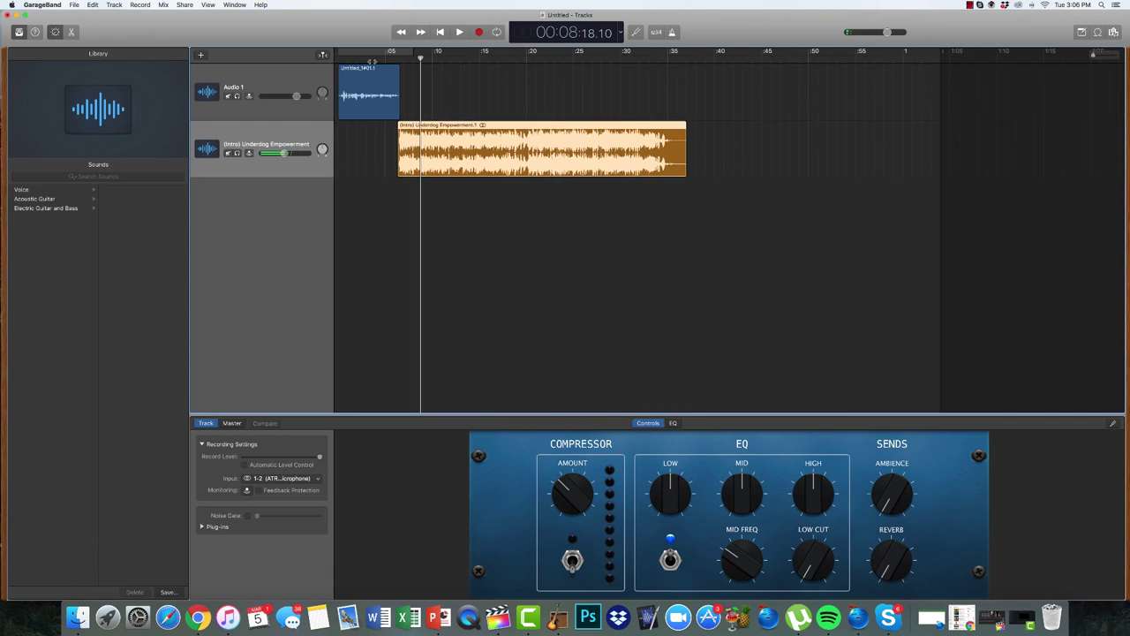
left_click(201, 54)
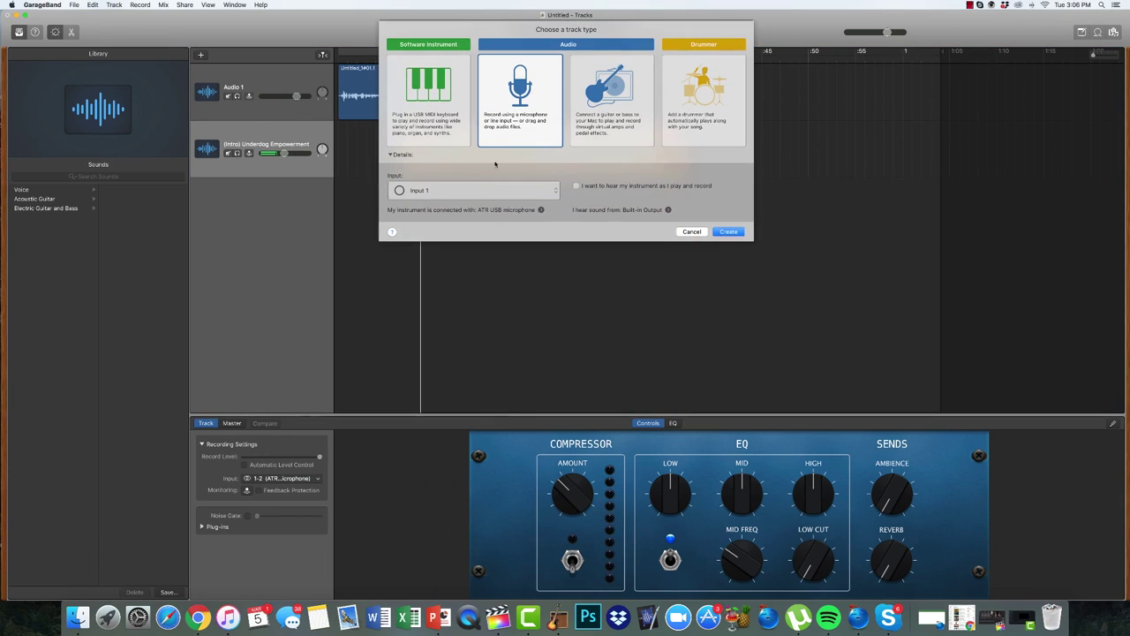
left_click(728, 231)
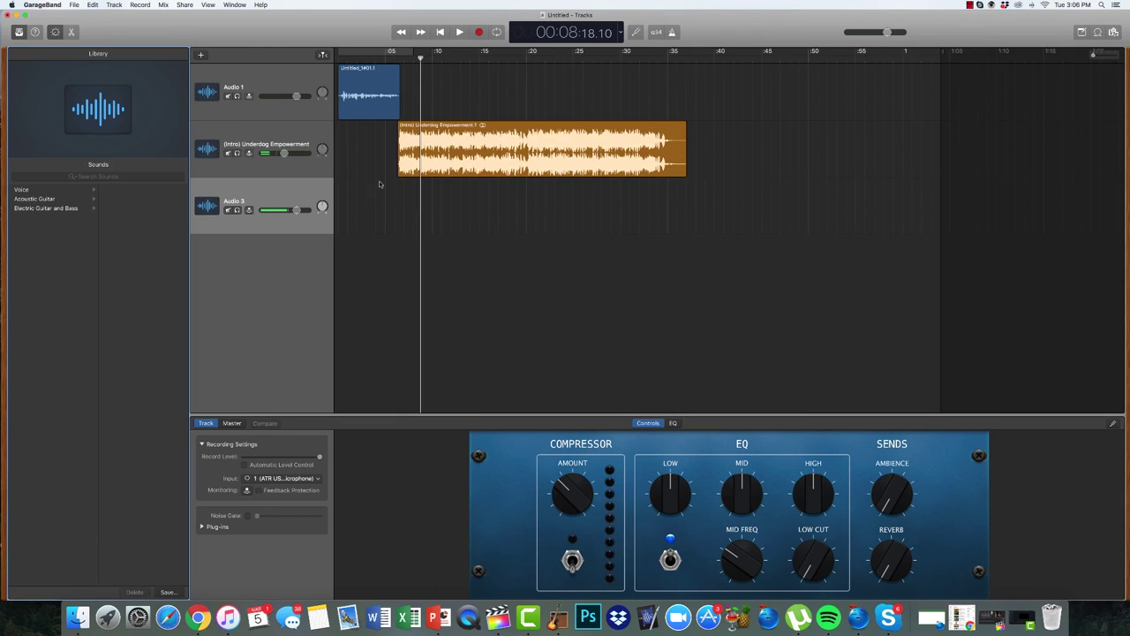
left_click(236, 130)
mouse_move(236, 132)
left_mouse_down()
mouse_move(231, 209)
mouse_move(231, 128)
left_mouse_up()
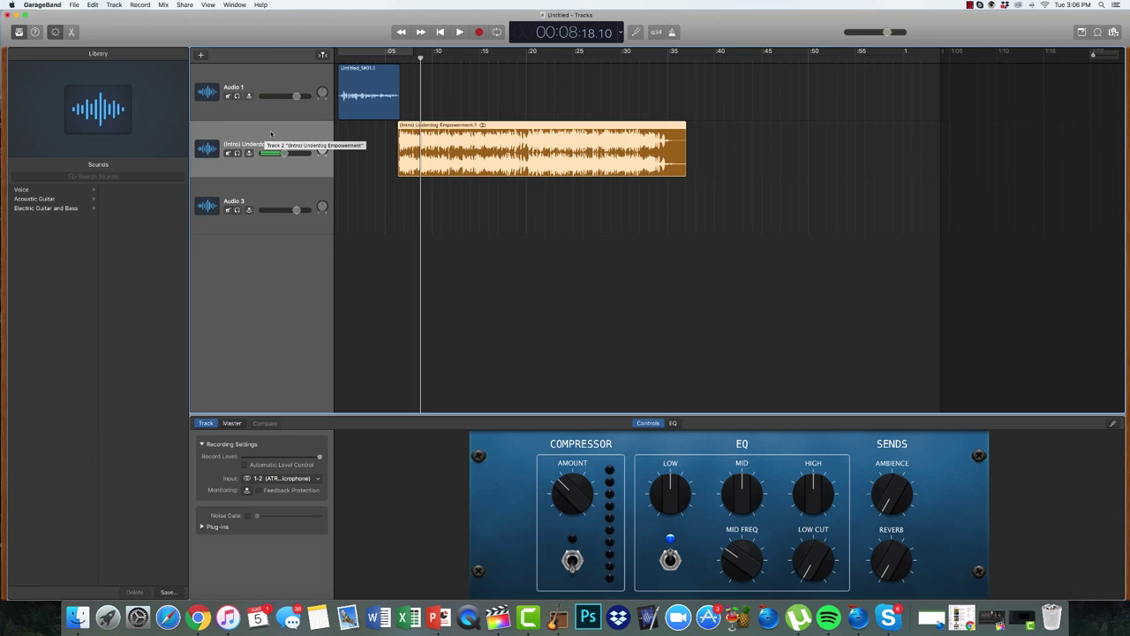
left_click(258, 192)
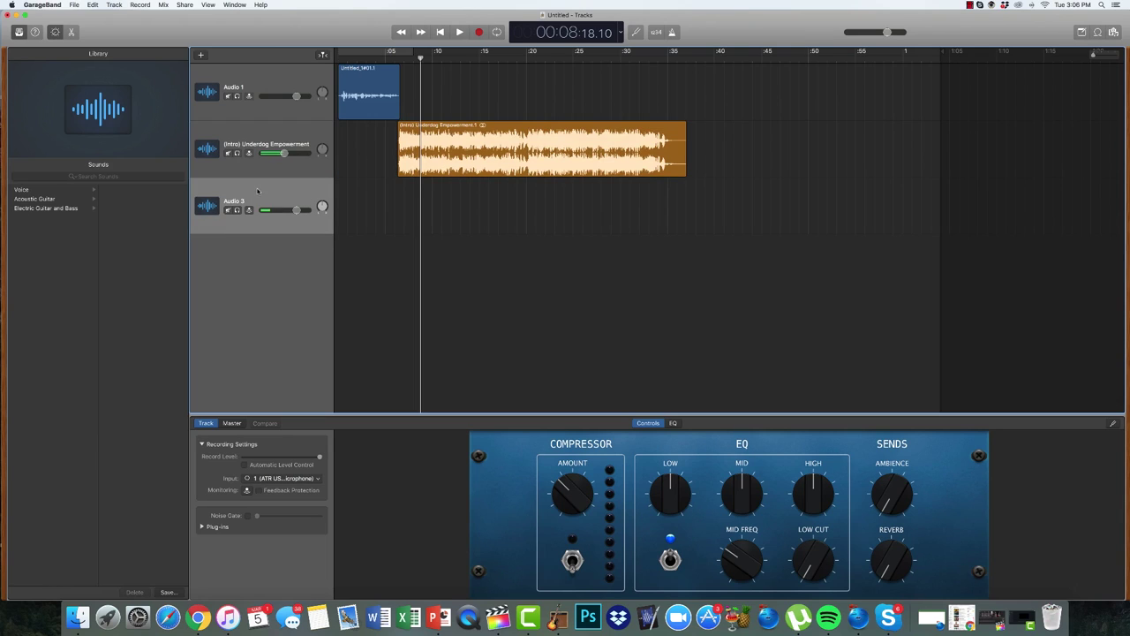
Set the playhead to 35 seconds, near the end of the intro region, and mute the intro track
left_click(685, 58)
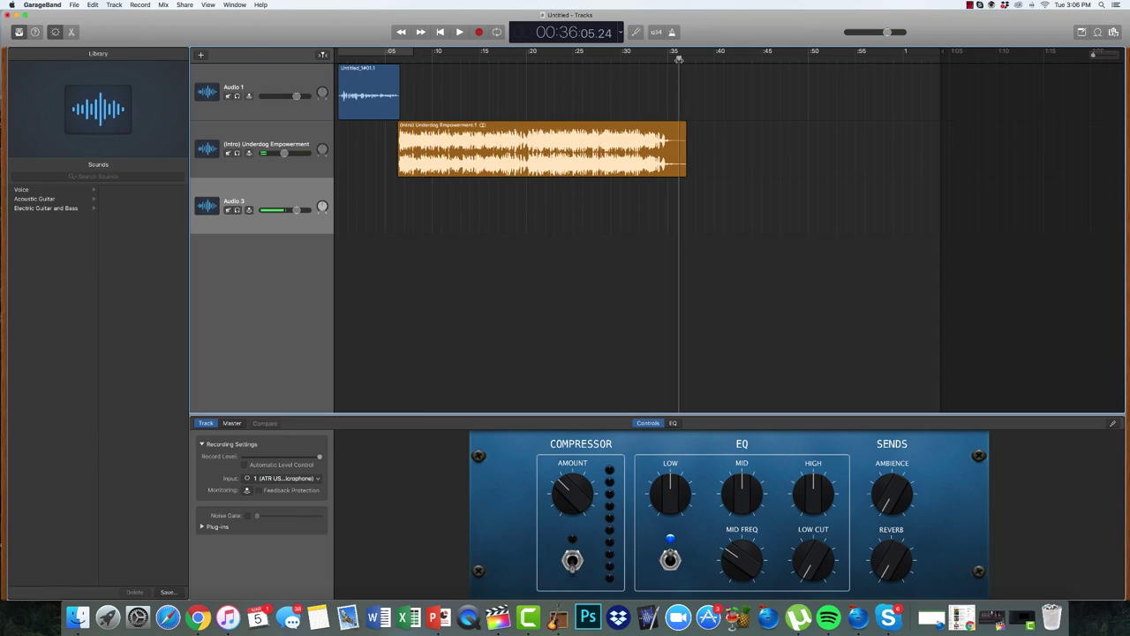
left_click_drag(685, 58, 705, 58)
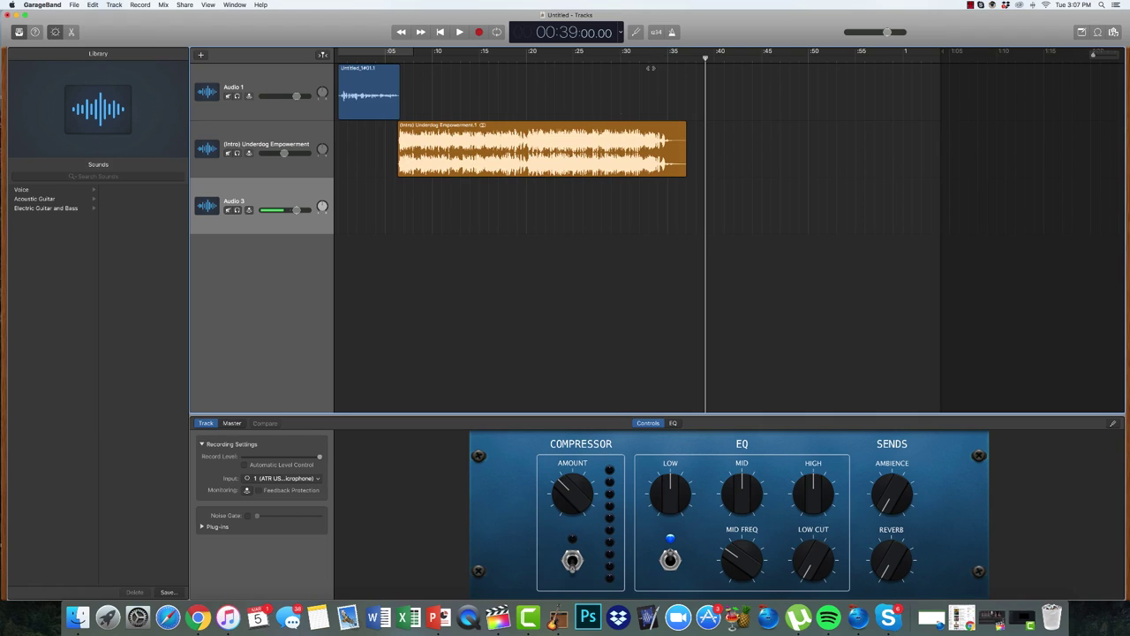
left_click(664, 58)
left_click_drag(664, 58, 668, 58)
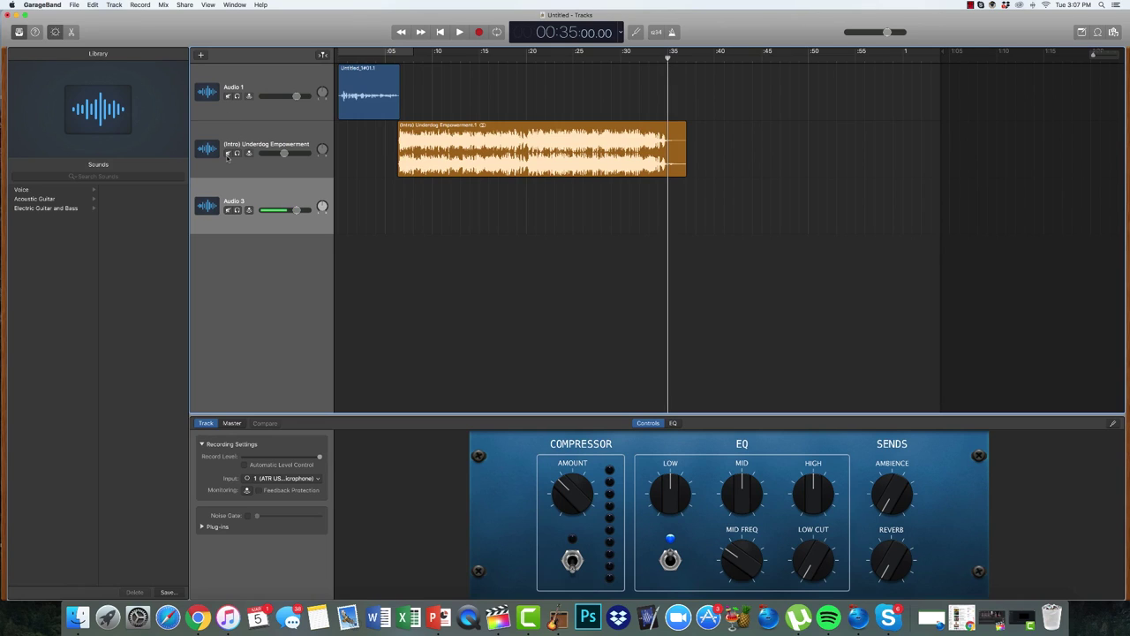
left_click(227, 154)
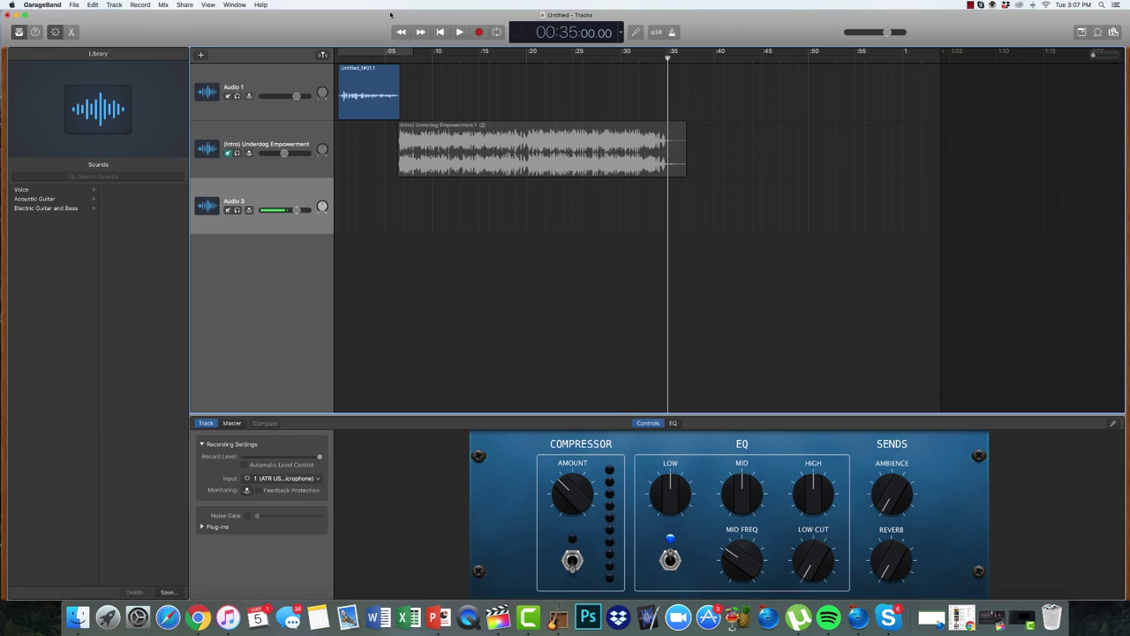
Record a voice clip about 14 seconds long on the Audio 3 track from the playhead
left_click(478, 32)
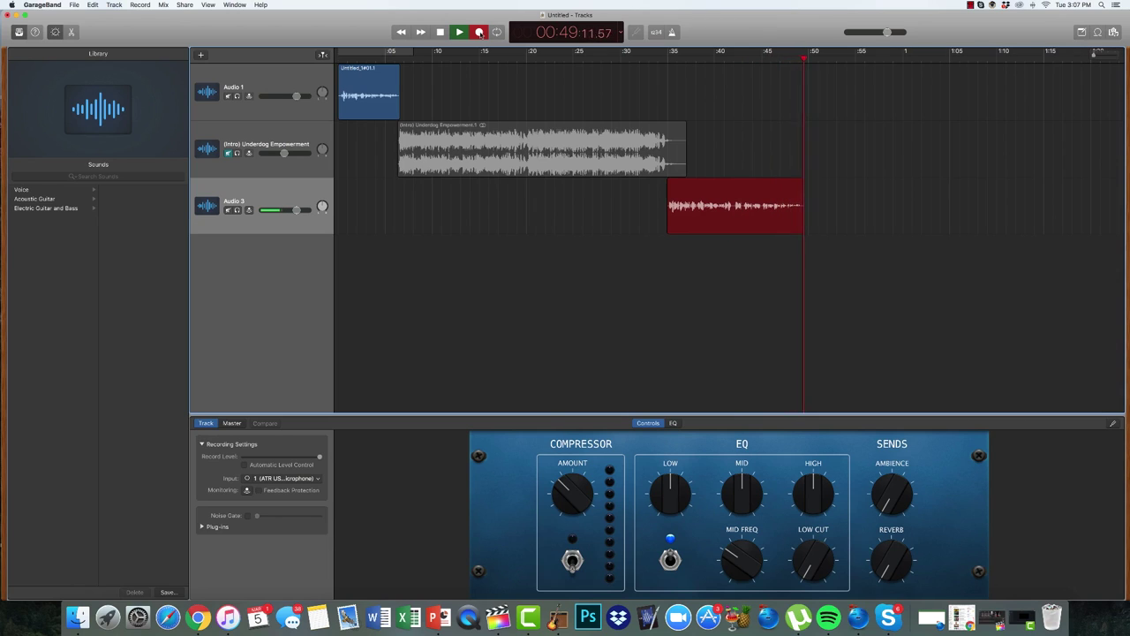
key("space")
key("space")
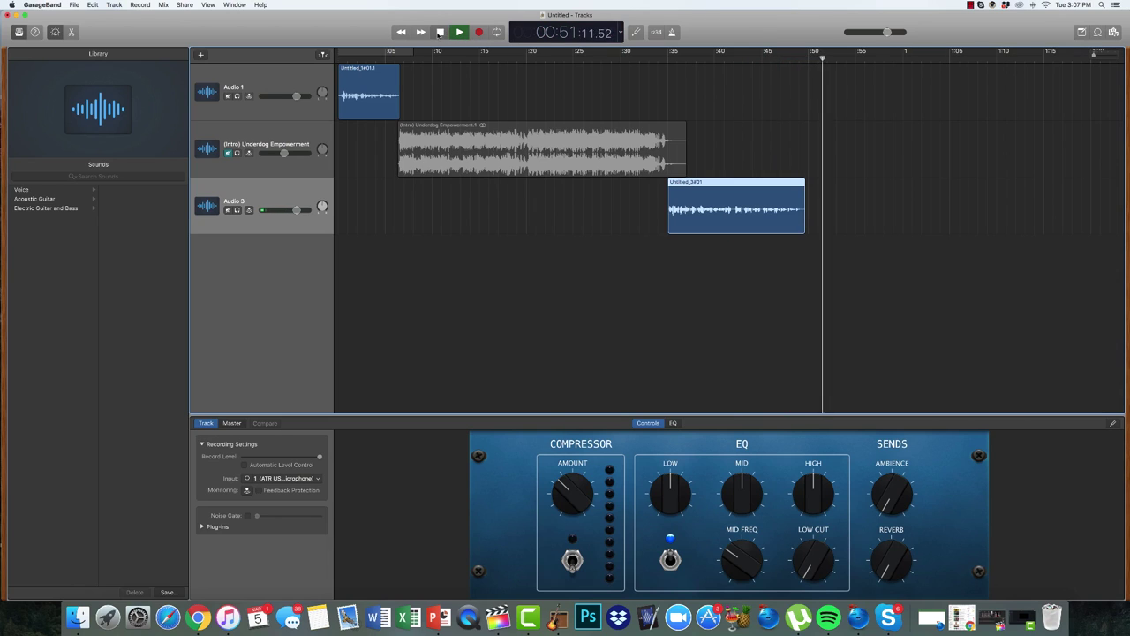
Add two more microphone audio tracks on Input 1 and set the playhead to 50 seconds, just after the Audio 3 clip
left_click_drag(767, 53, 789, 53)
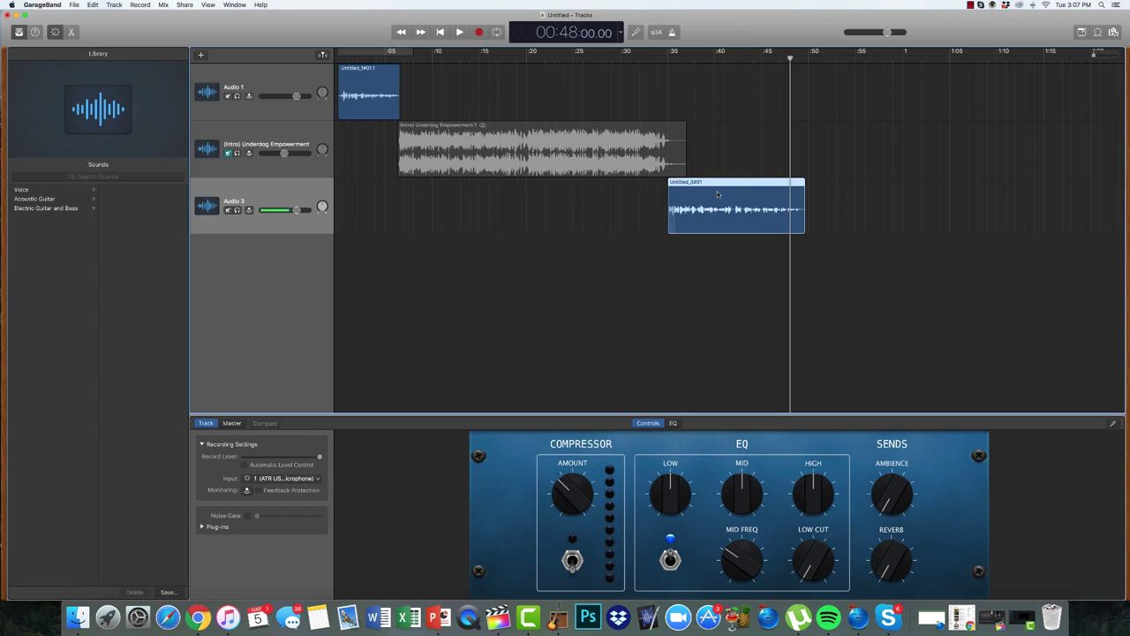
left_click(201, 55)
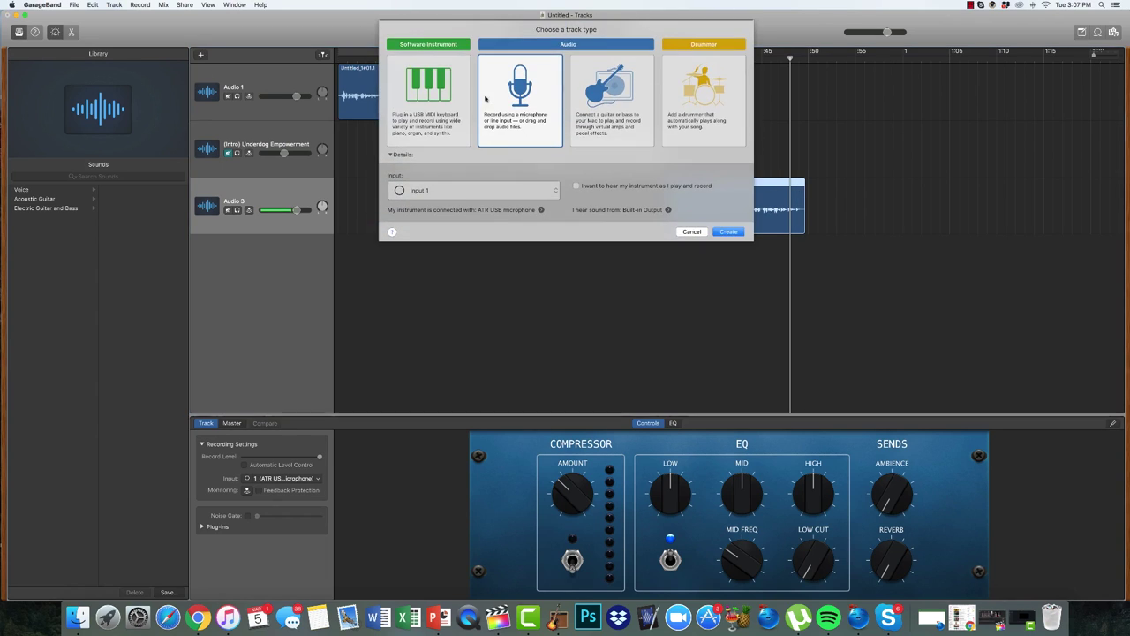
left_click(729, 232)
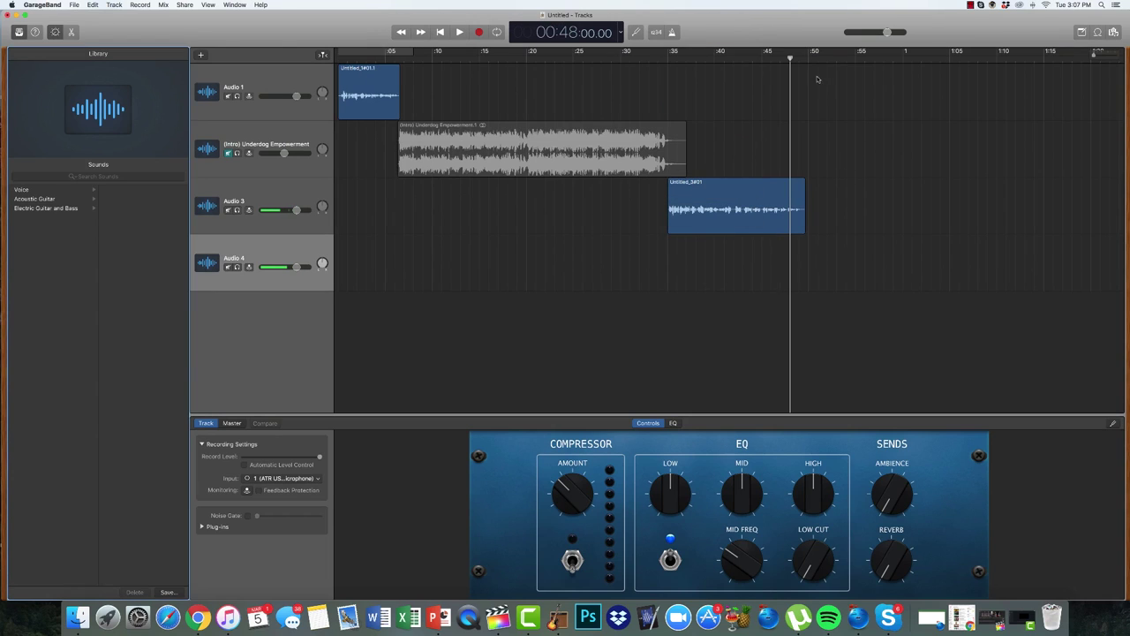
left_click_drag(816, 58, 809, 58)
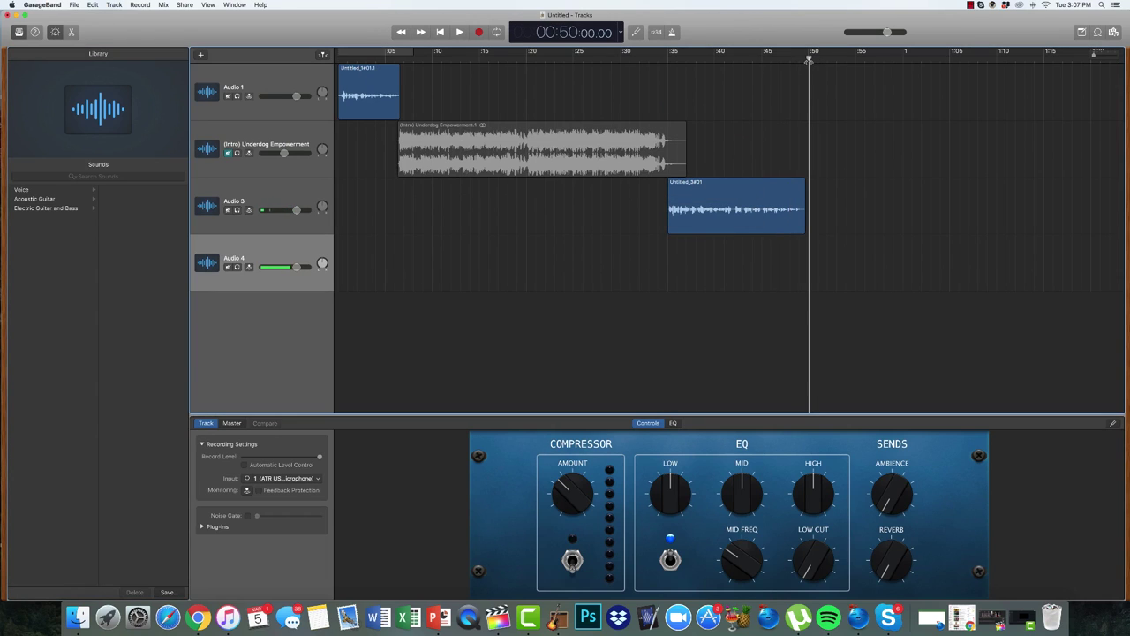
left_click(200, 55)
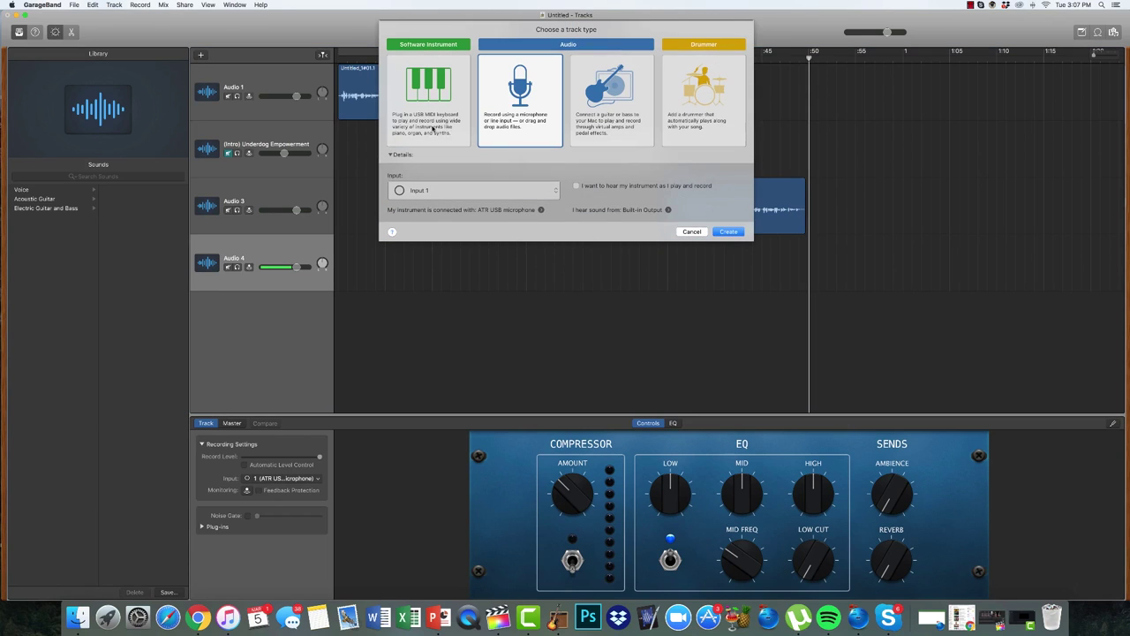
left_click(730, 232)
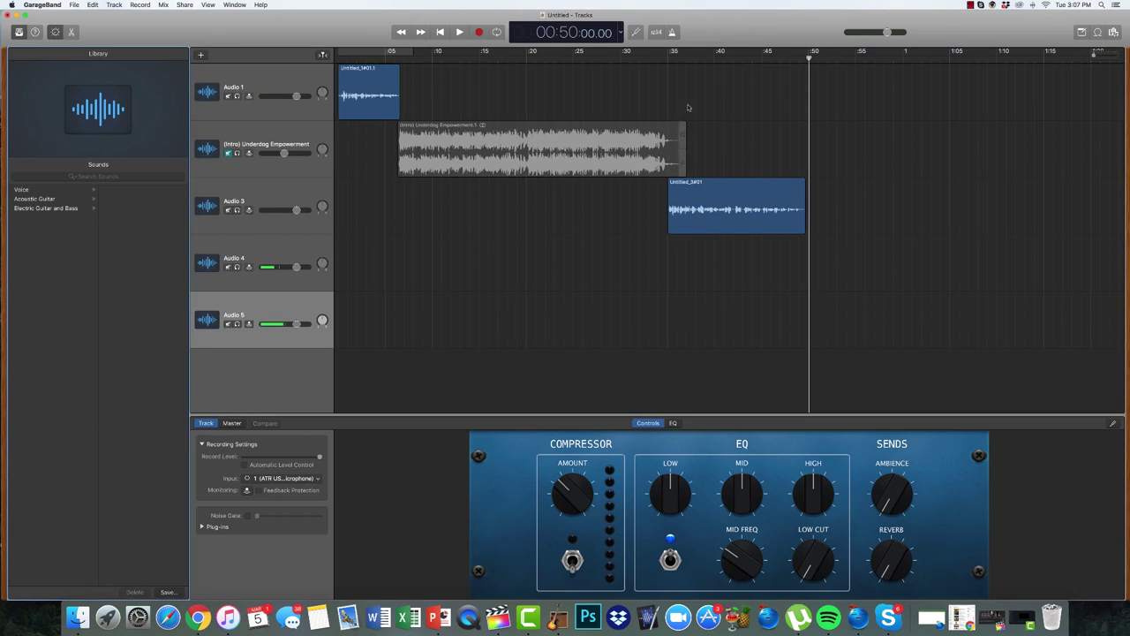
Unmute the intro track and record a voice clip about 5 seconds long on the Audio 4 track from 50 seconds
left_click(228, 153)
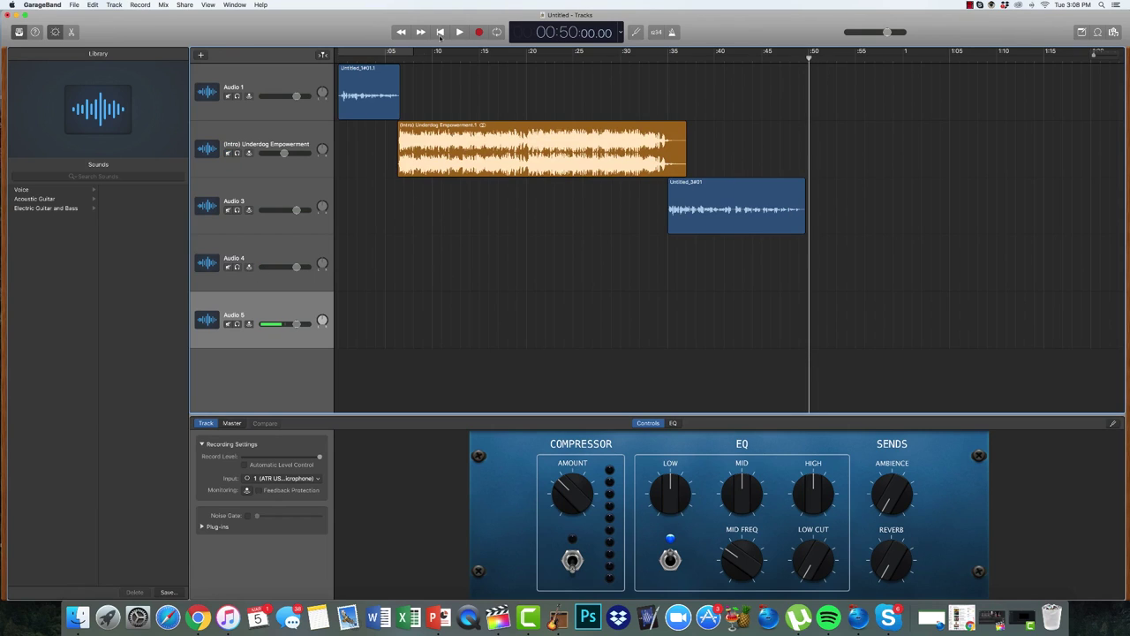
left_click(257, 250)
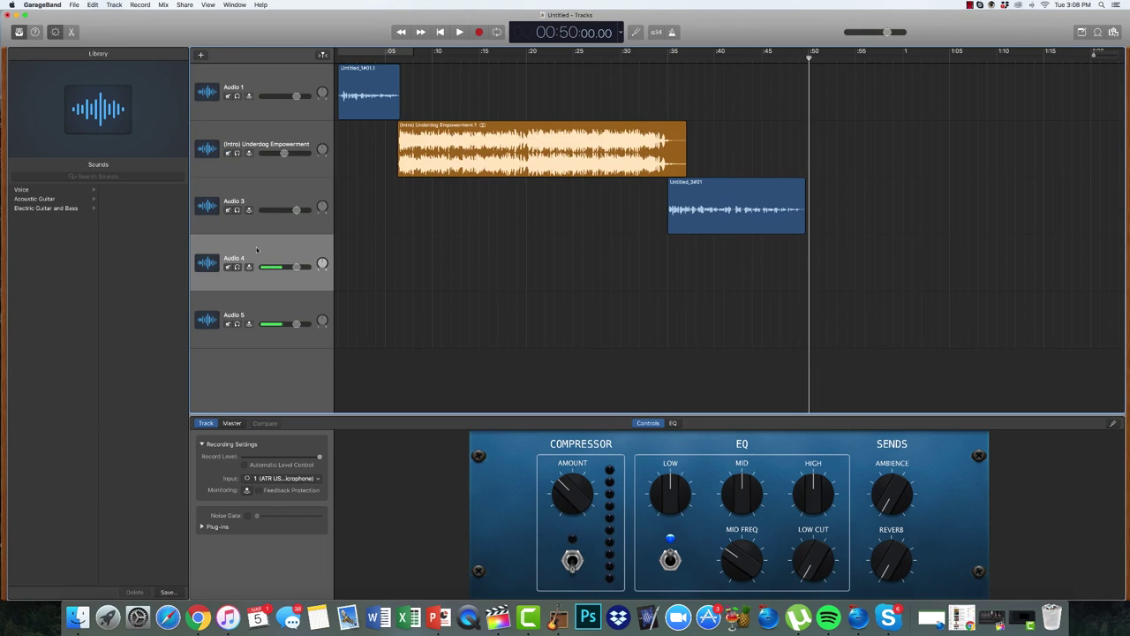
left_click(478, 33)
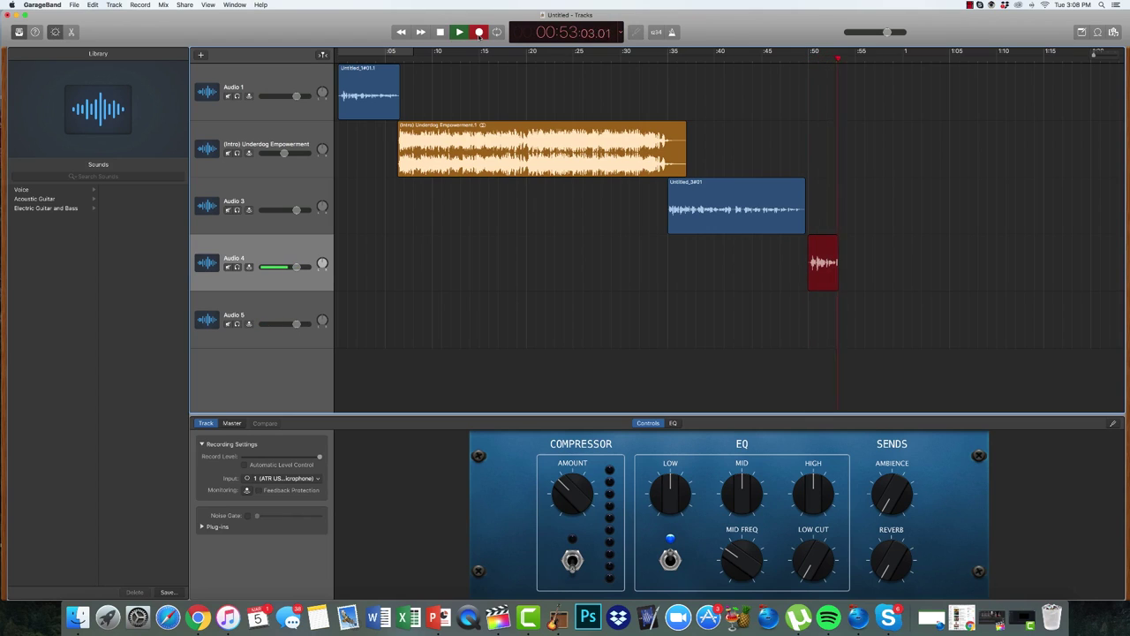
key("space")
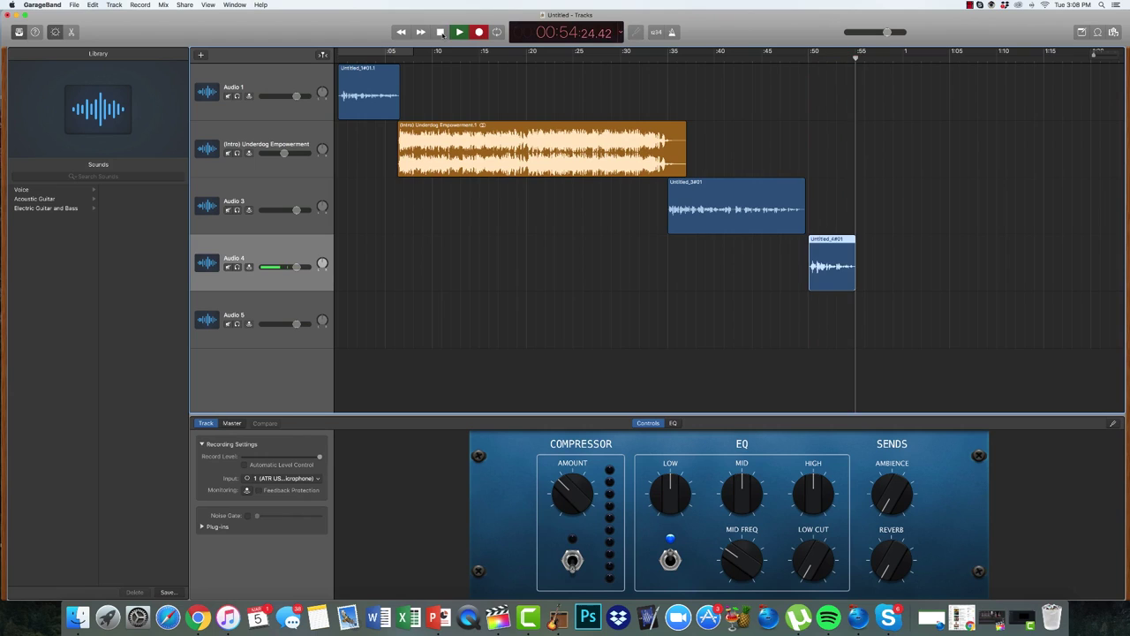
Move the Audio 4 clip about 1 second earlier so that it slightly overlaps the end of the Audio 3 clip
key("space")
left_click_drag(852, 250, 833, 253)
key("space")
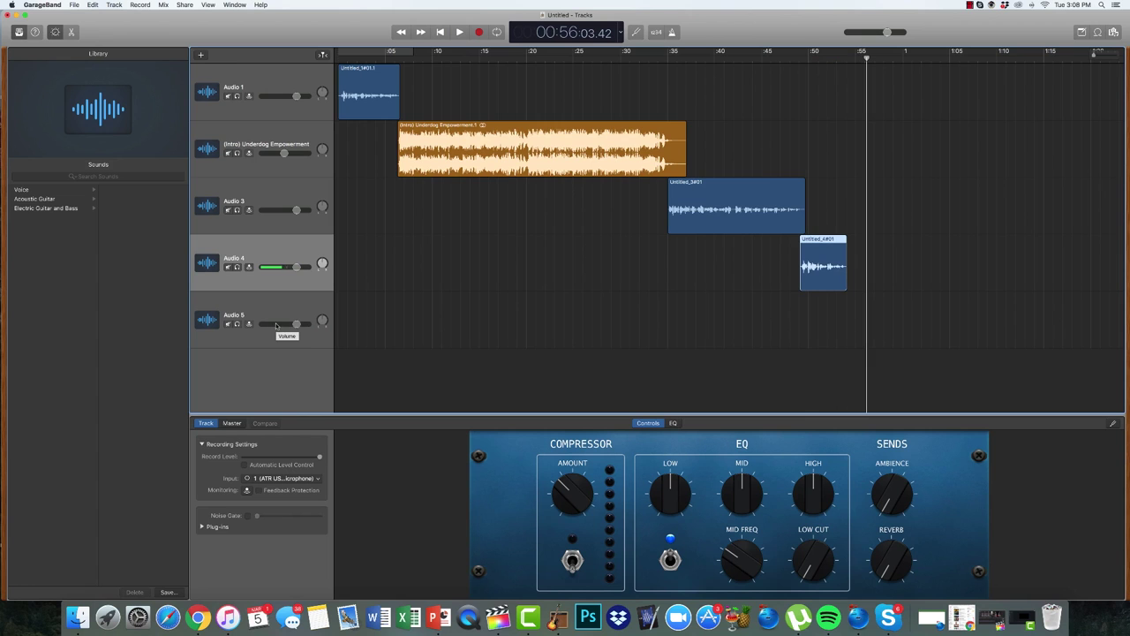
Place the (Outro) Underdog Empowerment WAV file from the Brand Assets folder on the Audio 5 track, starting where the Audio 4 clip ends
left_click(256, 306)
key("F11")
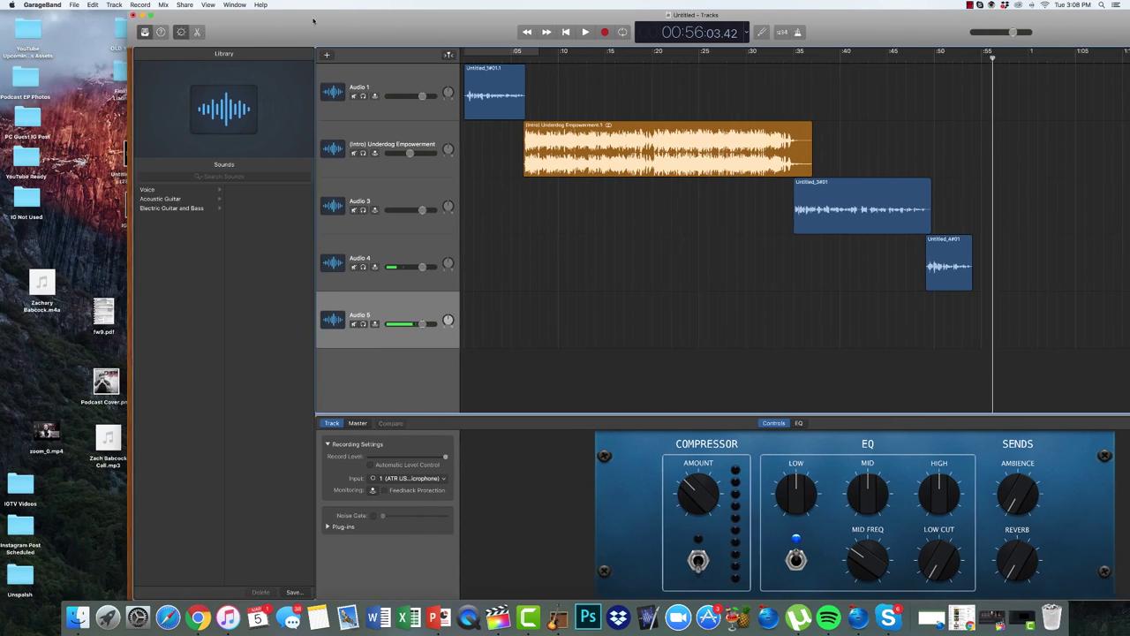
double_click(176, 40)
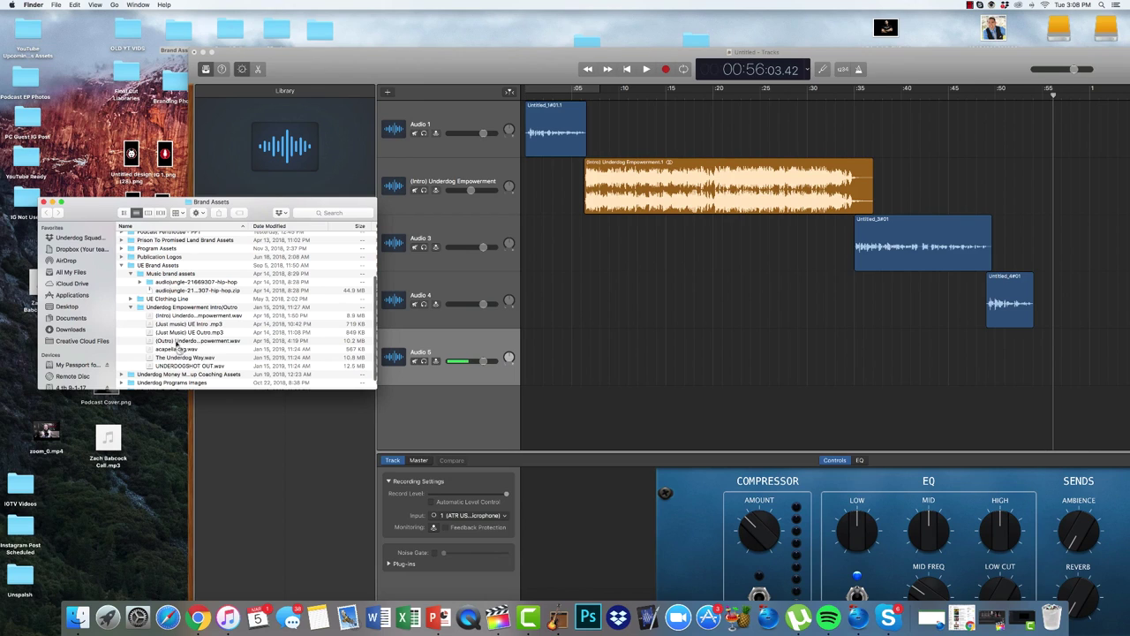
left_click_drag(172, 346, 1035, 373)
double_click(462, 66)
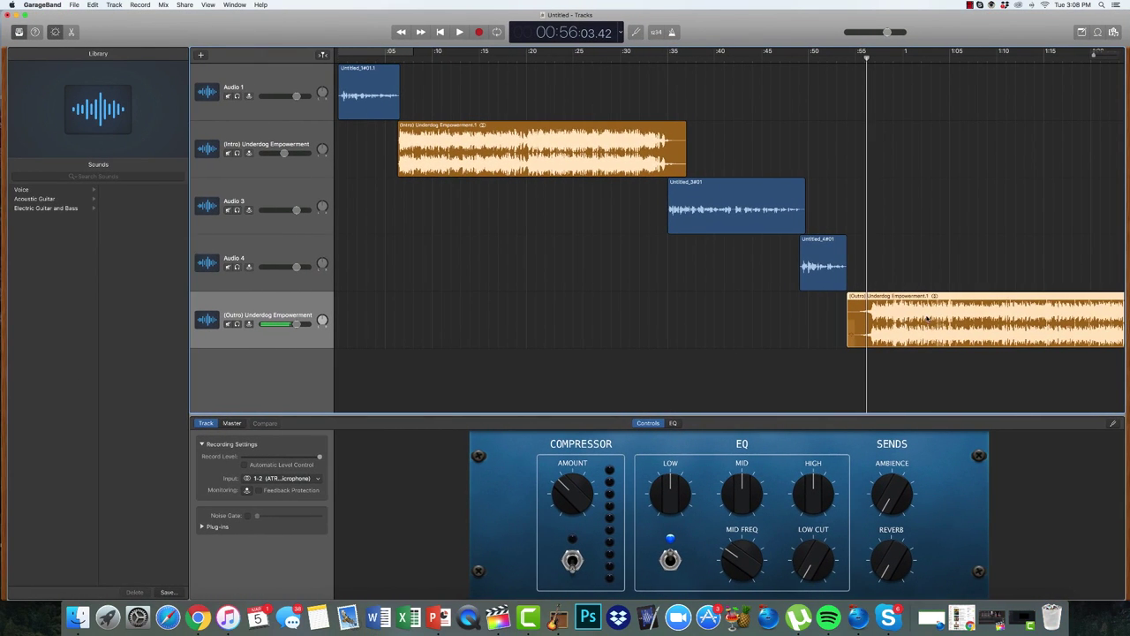
Move the outro region about 2 seconds earlier to overlap the Audio 4 clip and lower the outro track's volume, checking it by playback
left_click_drag(927, 320, 906, 322)
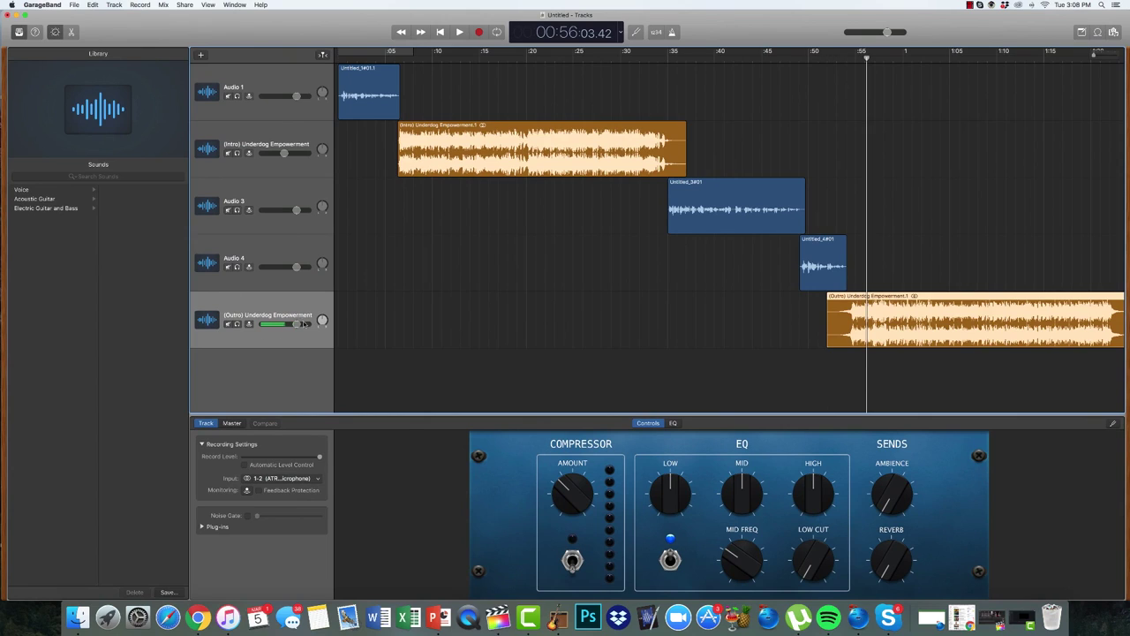
mouse_move(296, 324)
left_click(837, 58)
key("space")
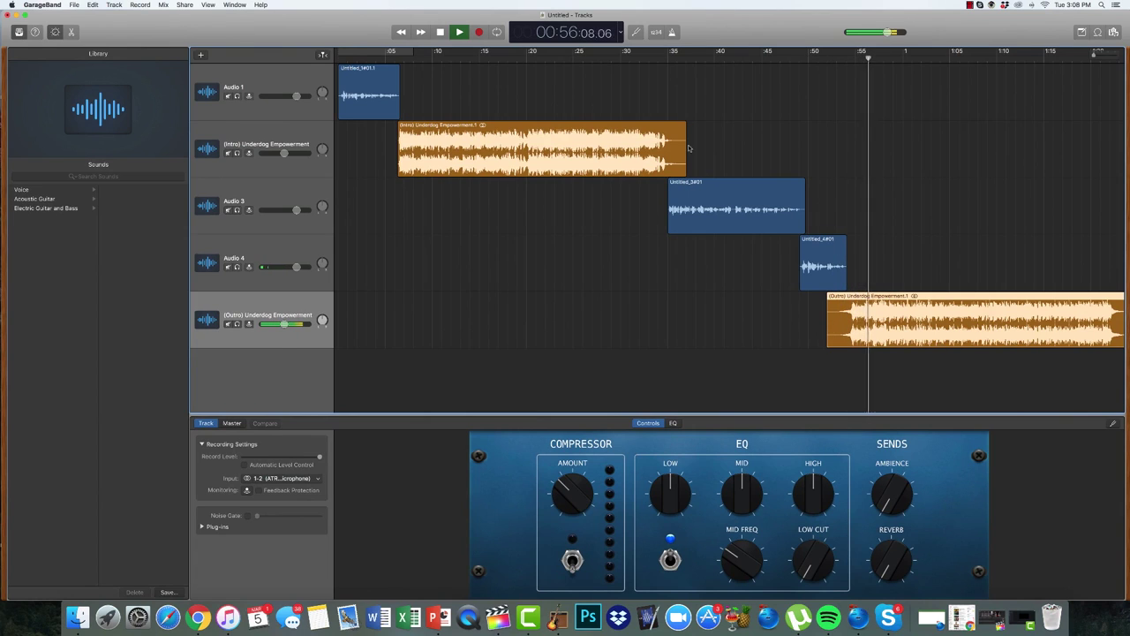
key("space")
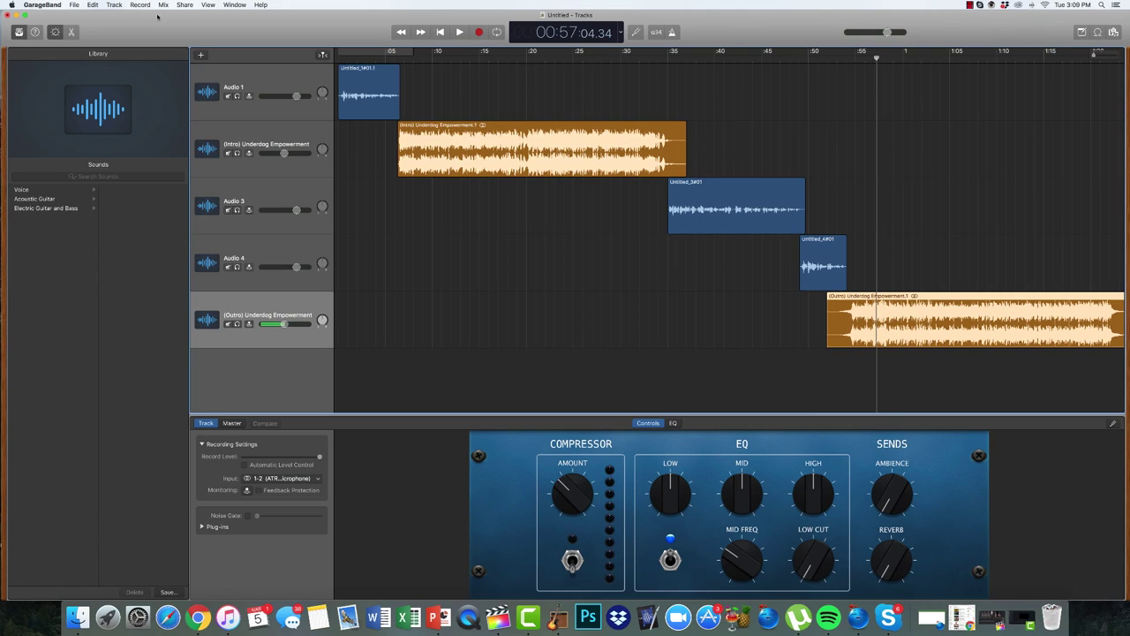
Look through the sharing options for exporting the song to disk, without starting an export
left_click(185, 4)
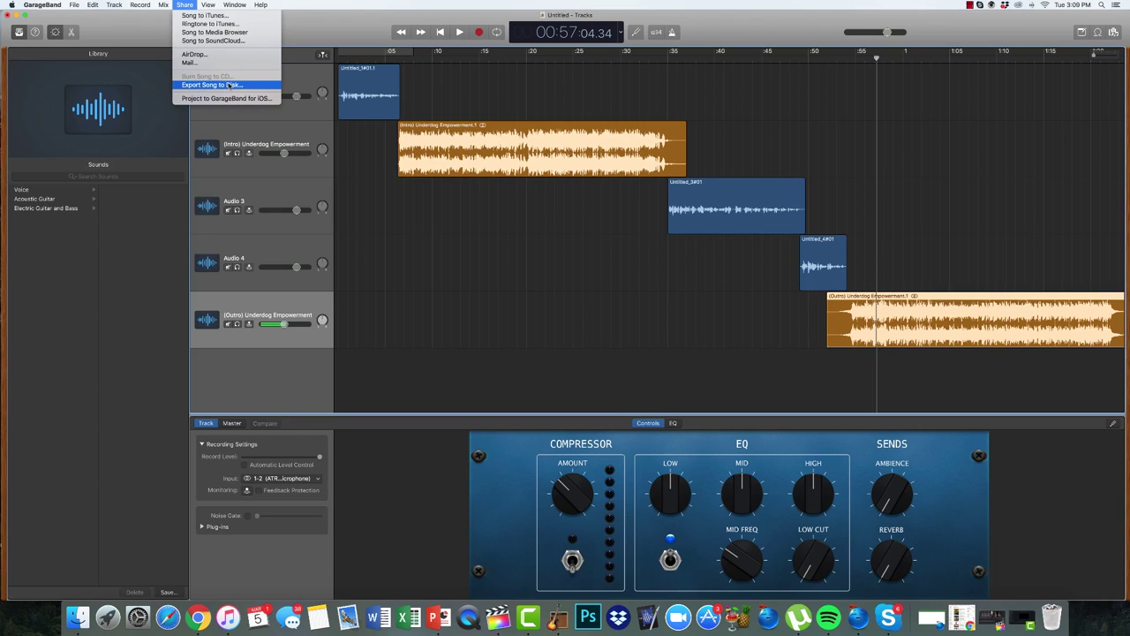
left_click(320, 28)
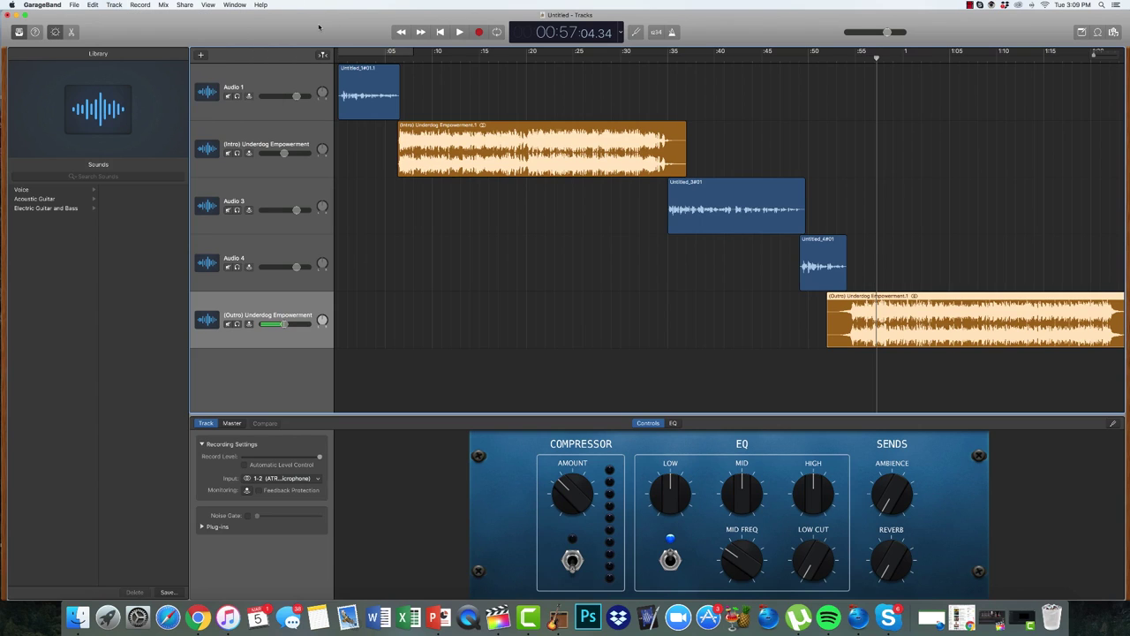